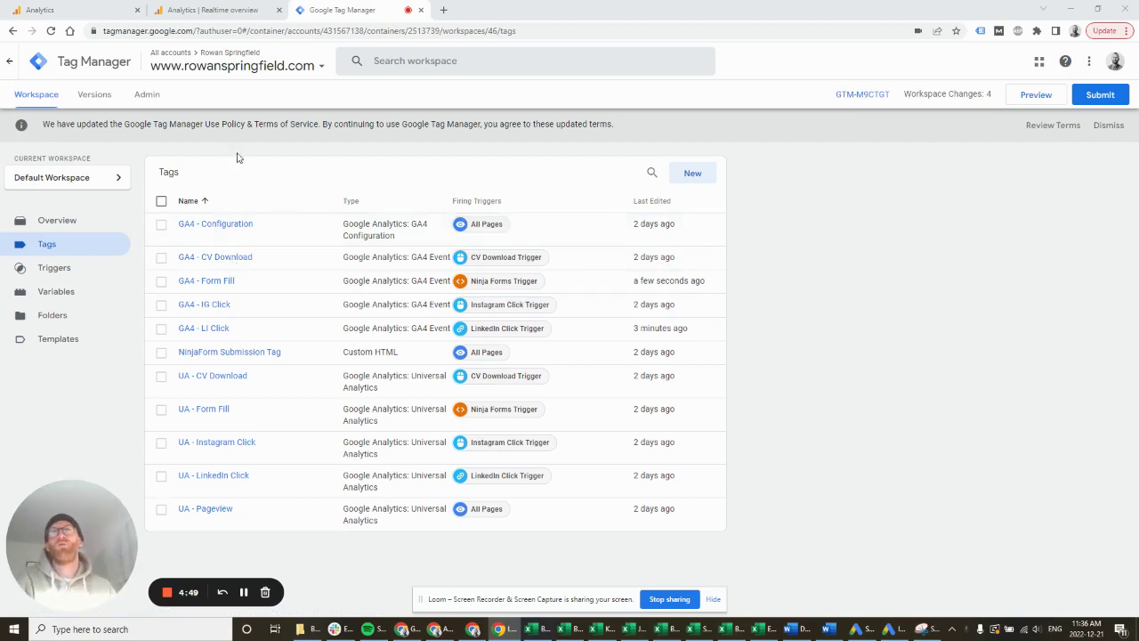
Start the Tag Manager preview and connect Tag Assistant to the site's homepage by removing /contact/ from the URL.
click(229, 11)
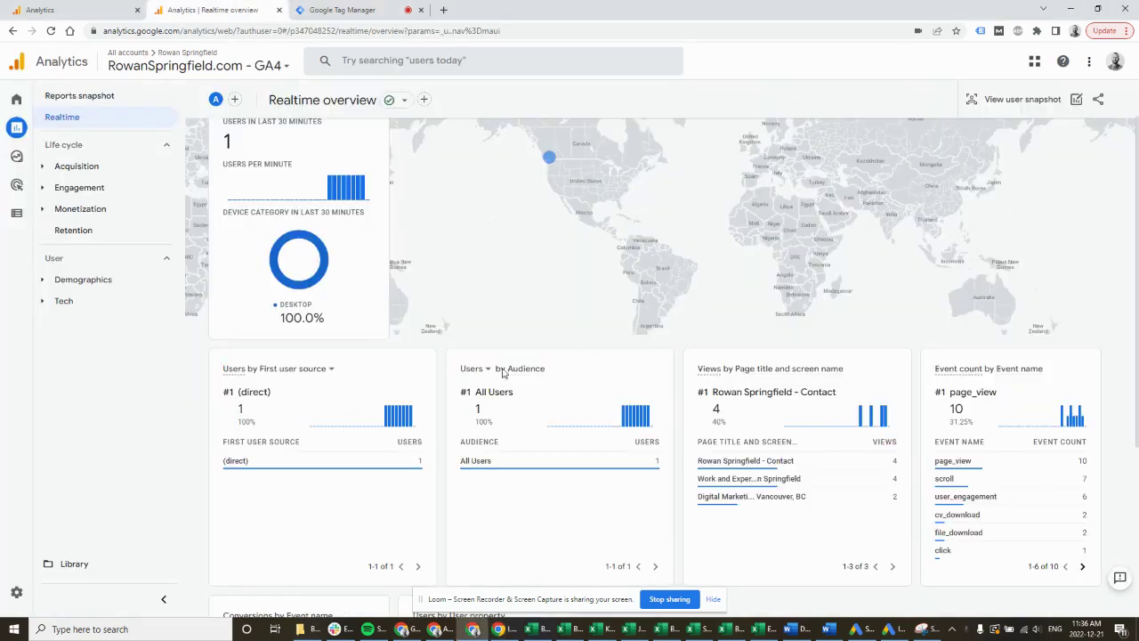
click(344, 10)
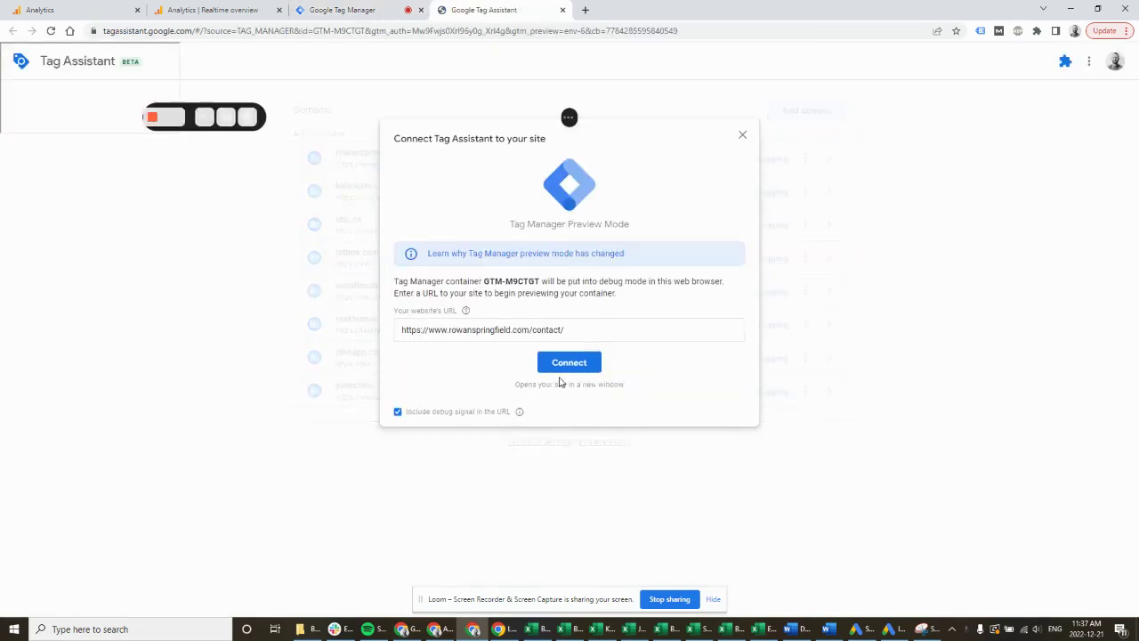
double_click(558, 330)
drag(558, 331, 643, 348)
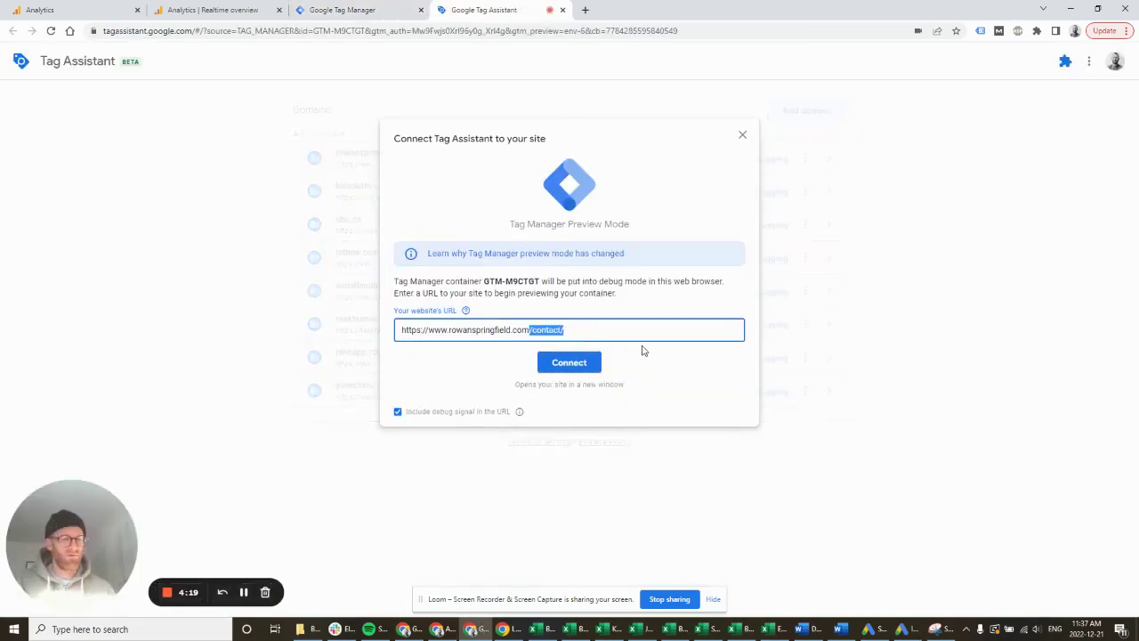
key(BackSpace)
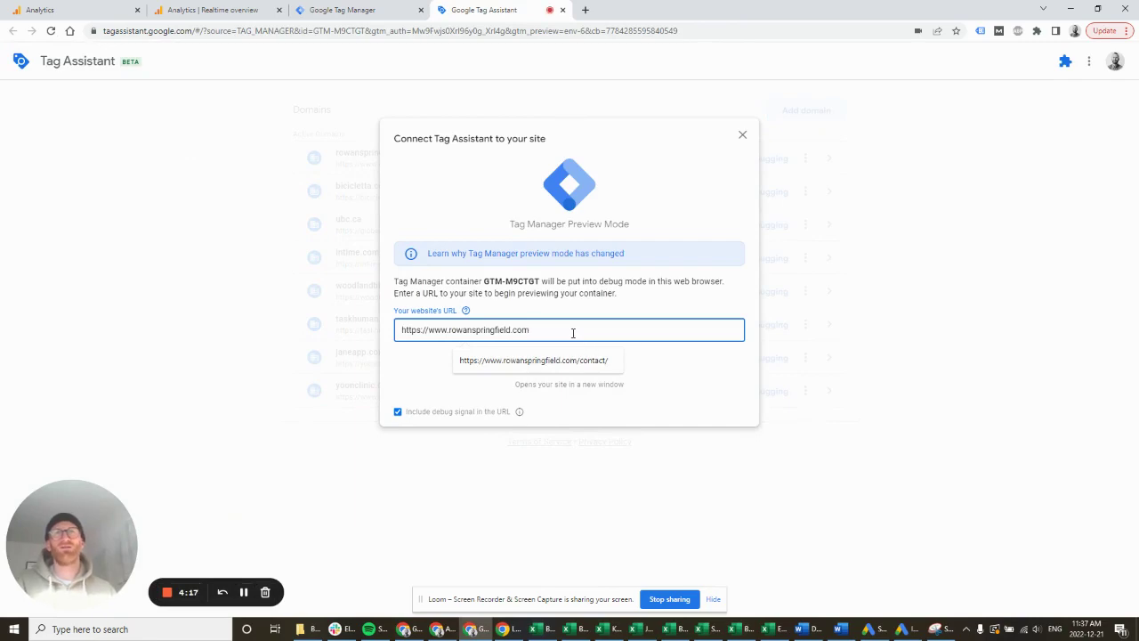
key(Return)
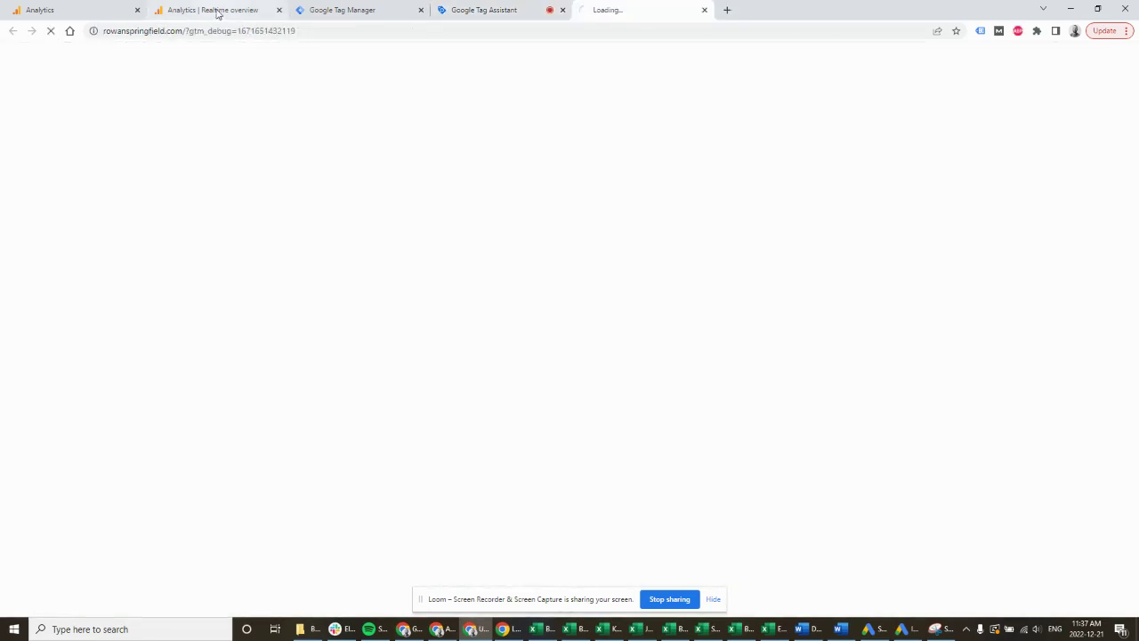
Look over the GA4 Realtime overview, the connected website and the list of tags in Tag Manager.
click(217, 10)
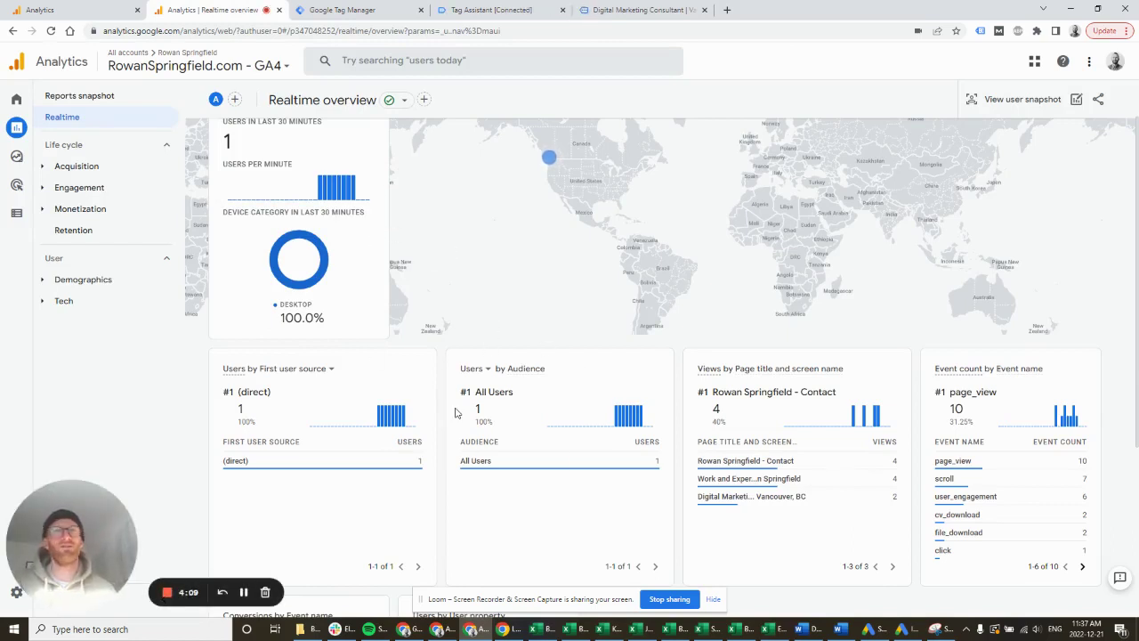
click(624, 10)
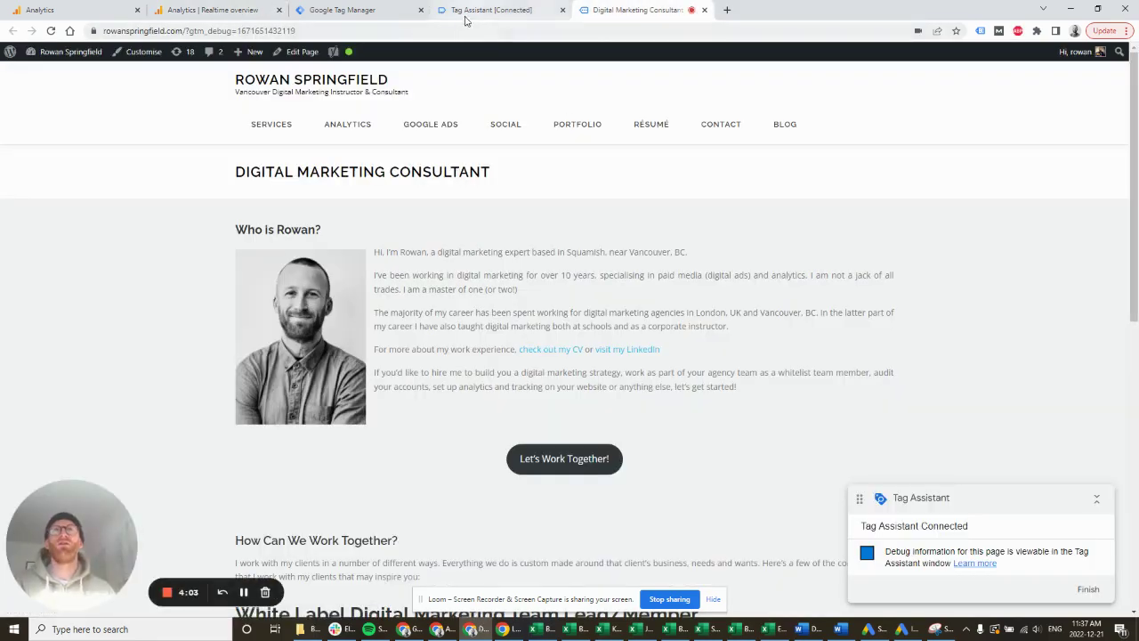
click(365, 10)
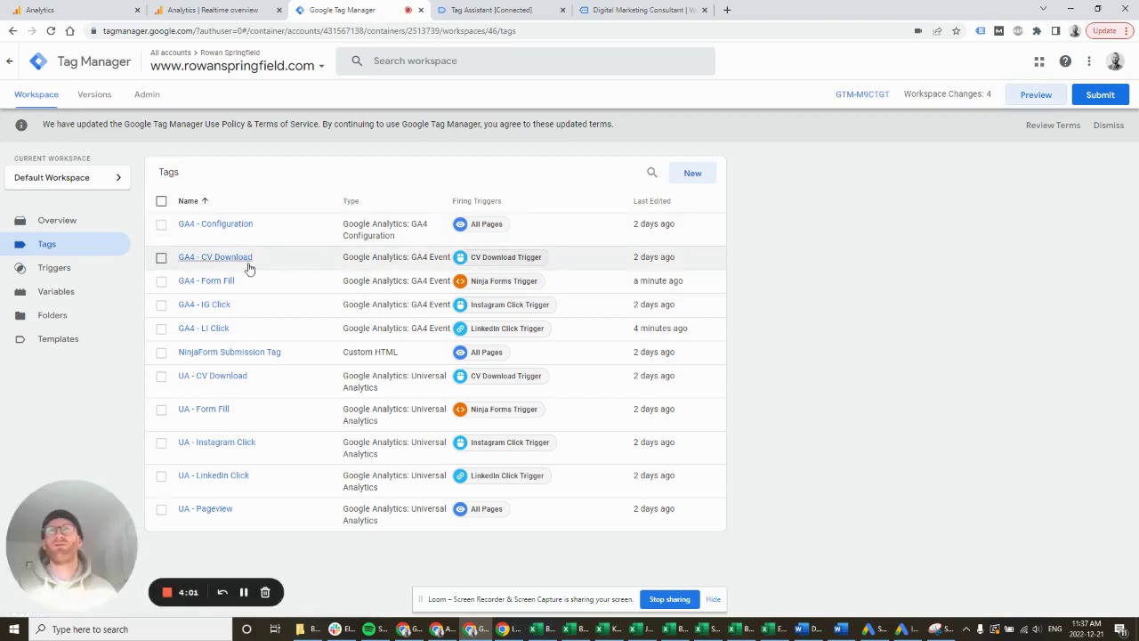
Open the CV from the previewed website's homepage and check the CV Download tags in the Tag Assistant summary.
click(640, 11)
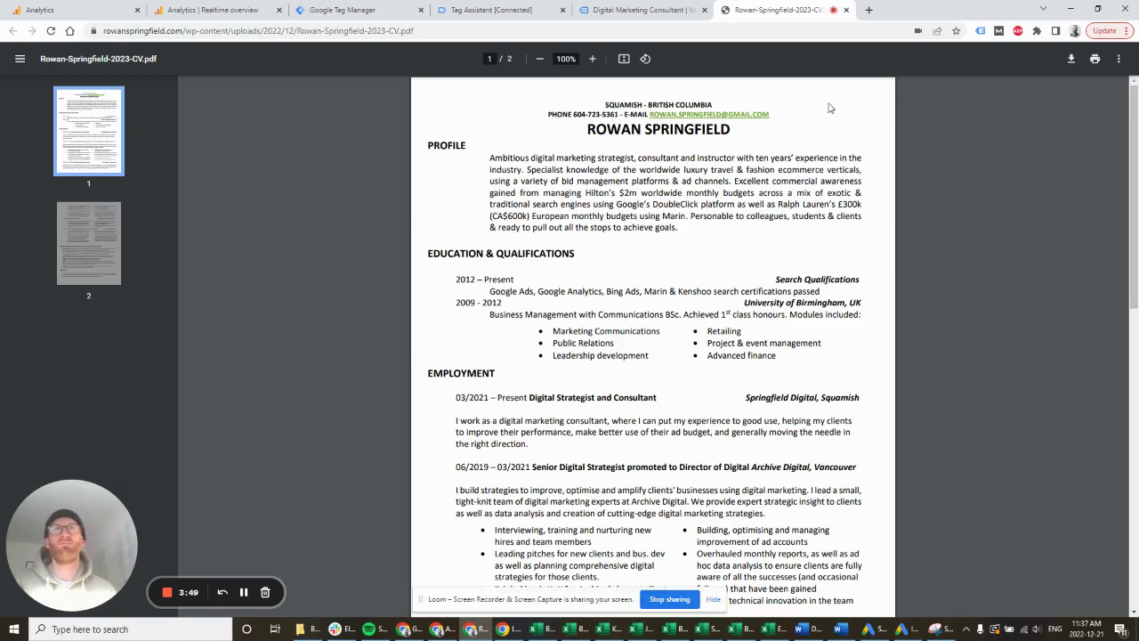
click(502, 11)
click(574, 269)
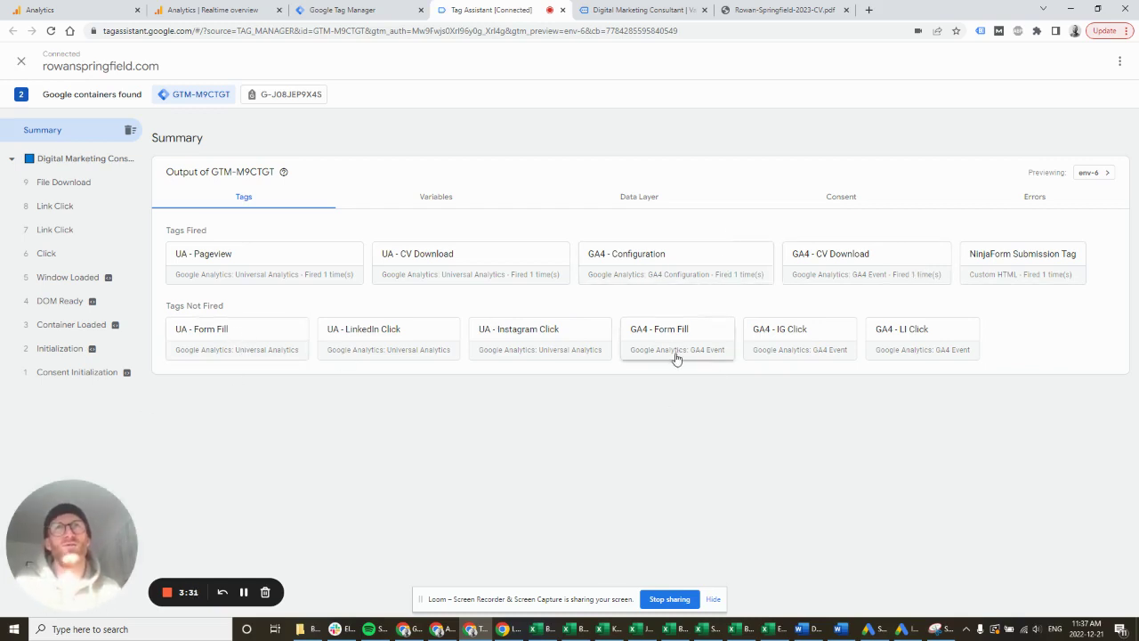
Open the website's Contact page and submit the form with a first name, an email address and the message "hello me".
click(601, 12)
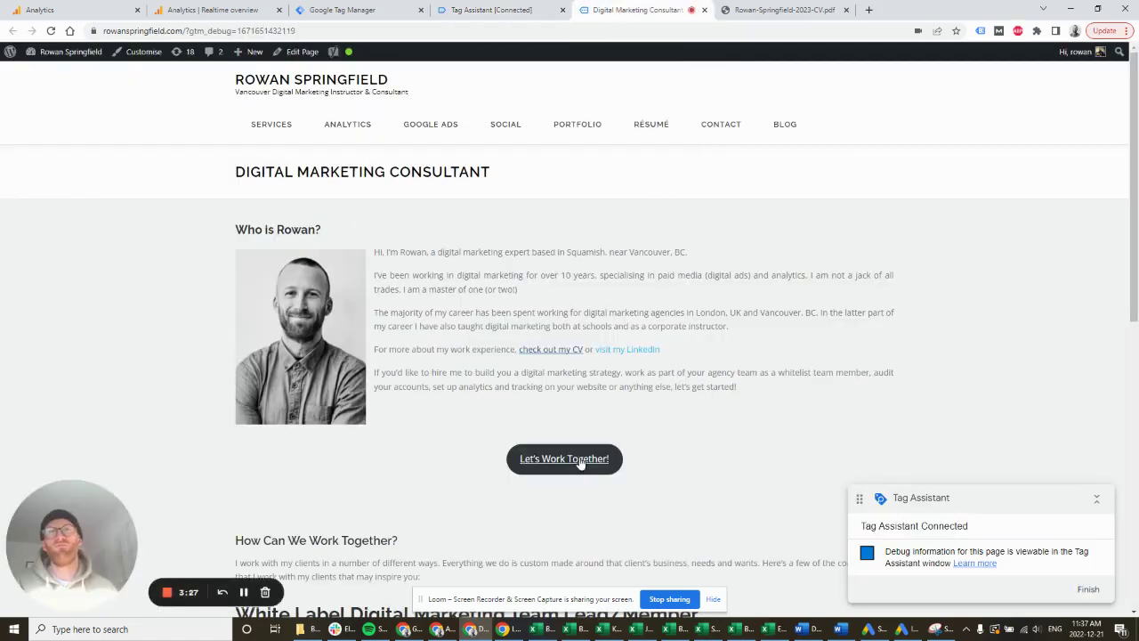
scroll(569, 456, down, 3)
click(546, 550)
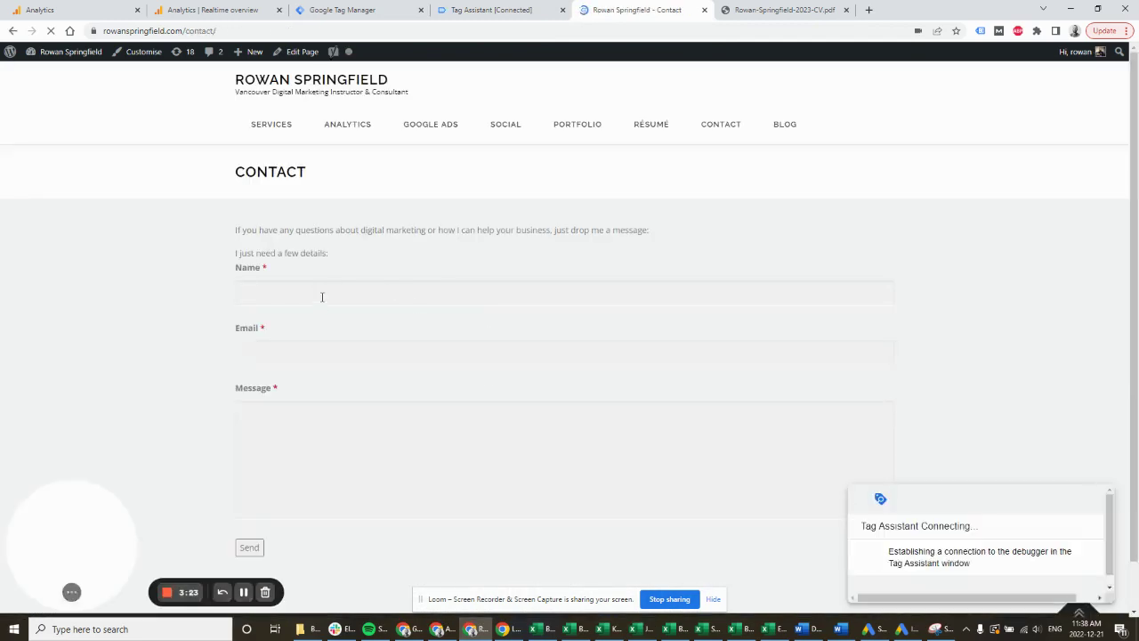
click(322, 298)
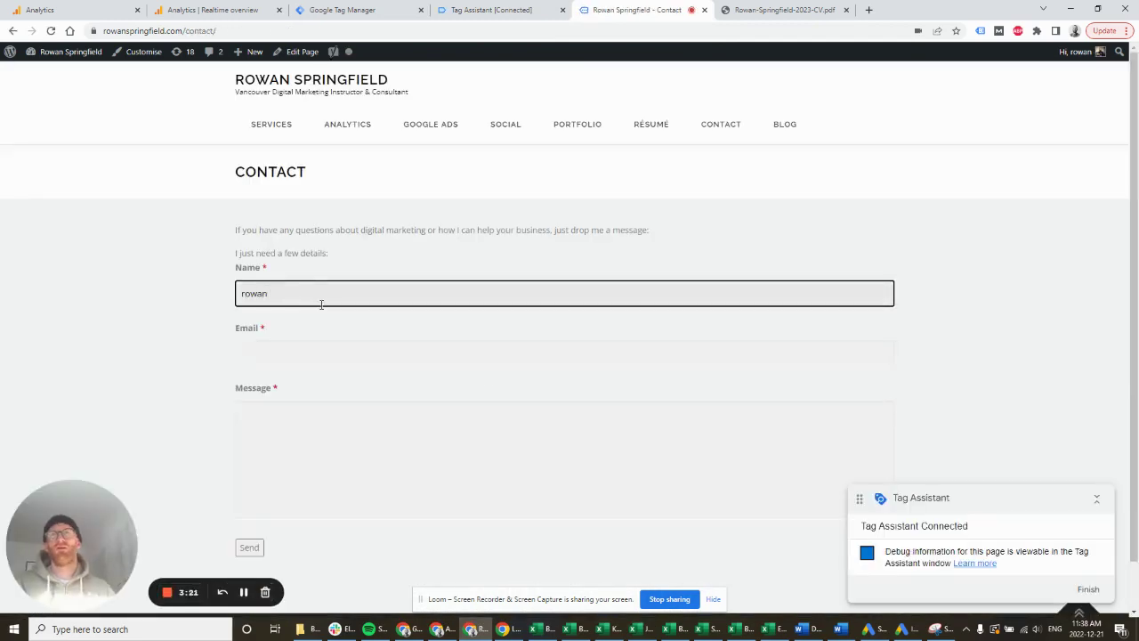
text(rowan)
click(320, 350)
click(326, 386)
click(327, 452)
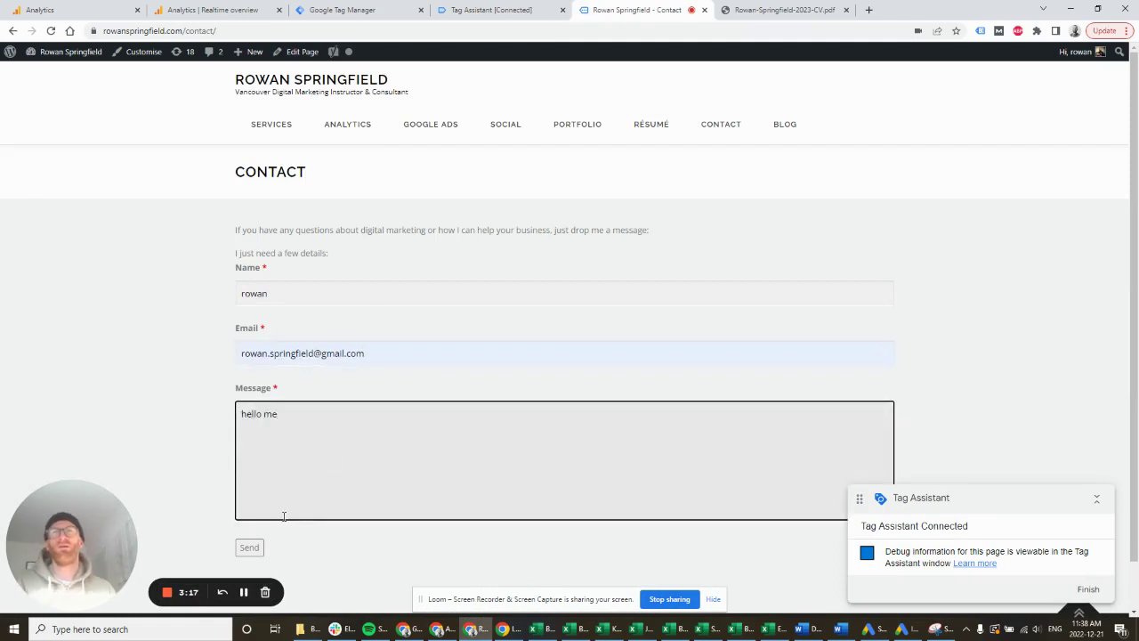
click(249, 548)
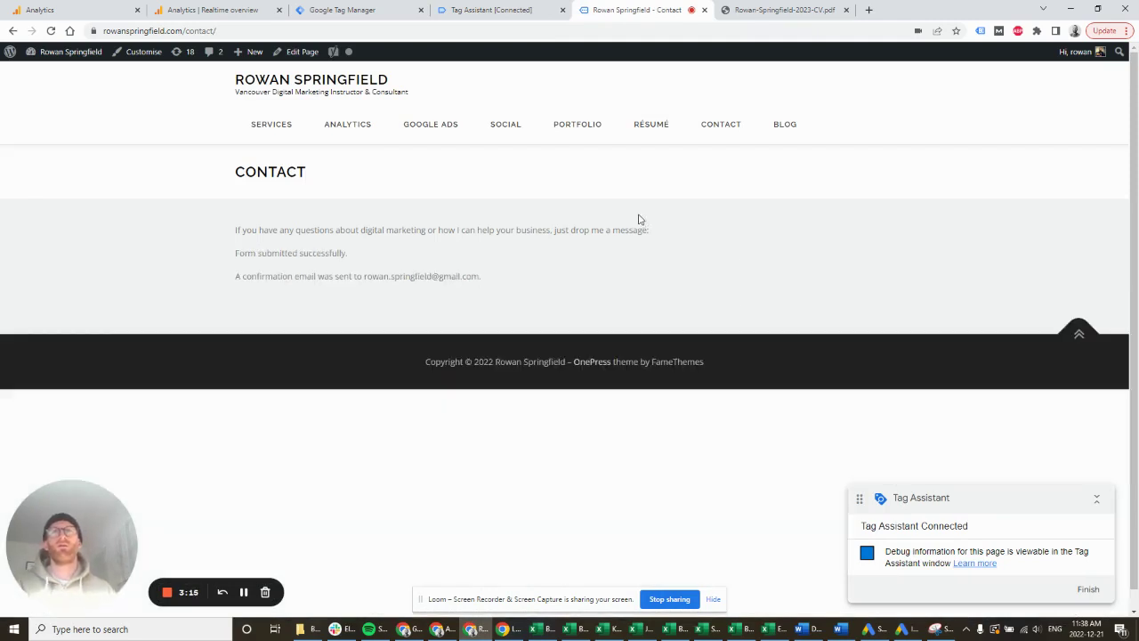
Check in Tag Assistant whether the UA and GA4 Form Fill tags fired on the Contact page.
click(467, 12)
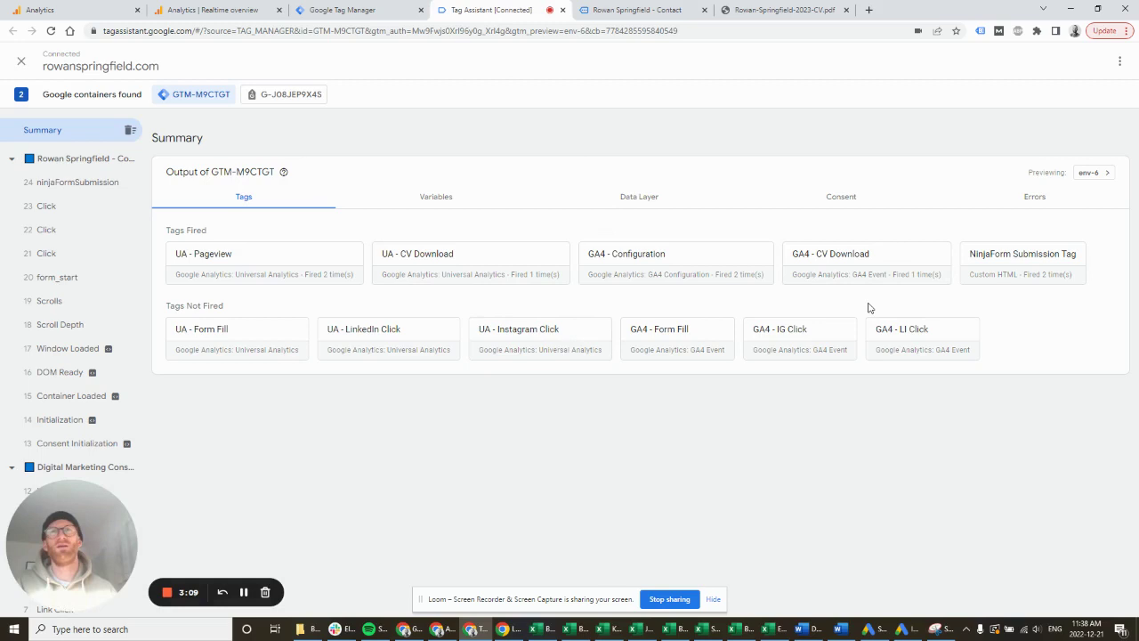
click(637, 10)
click(476, 11)
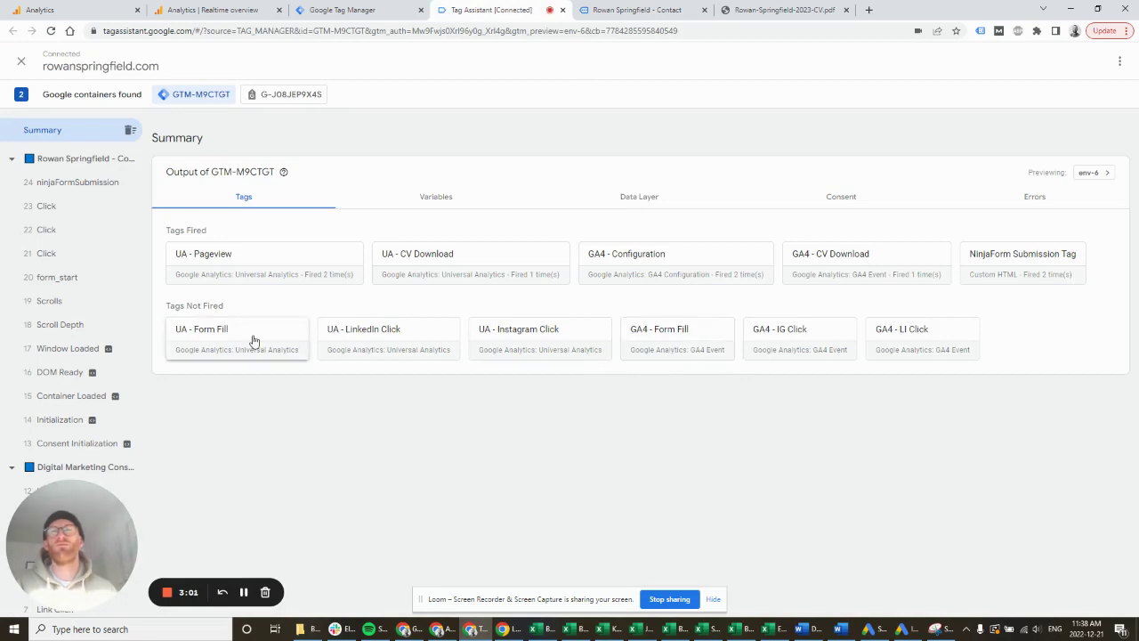
click(83, 164)
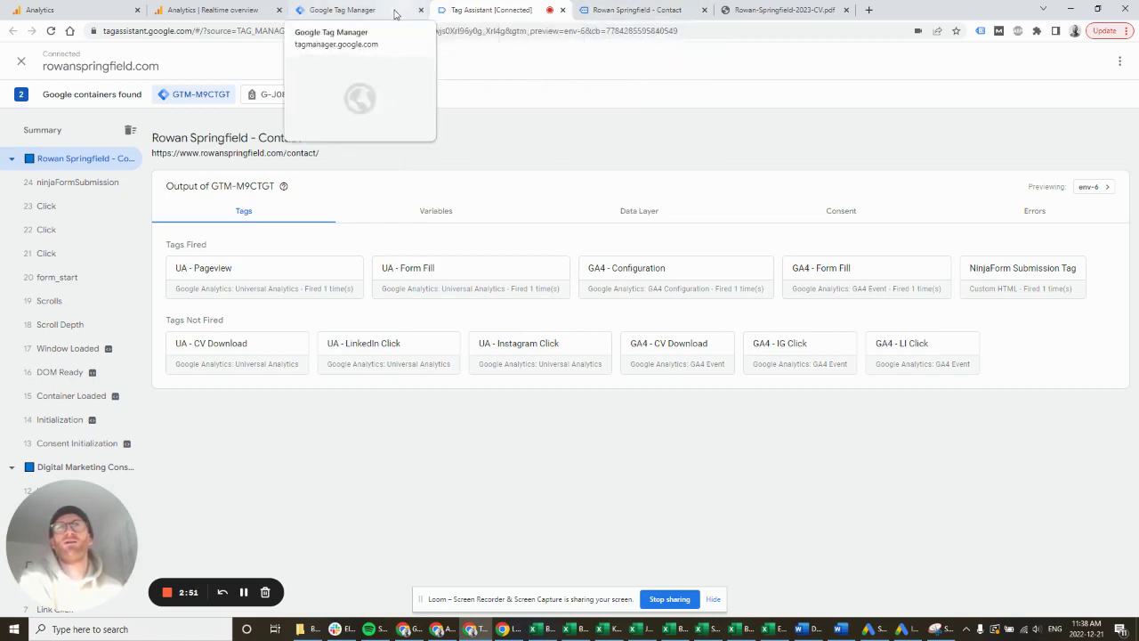
Follow the LinkedIn link on the website's Résumé page and check that page's LinkedIn click tags in Tag Assistant.
click(352, 11)
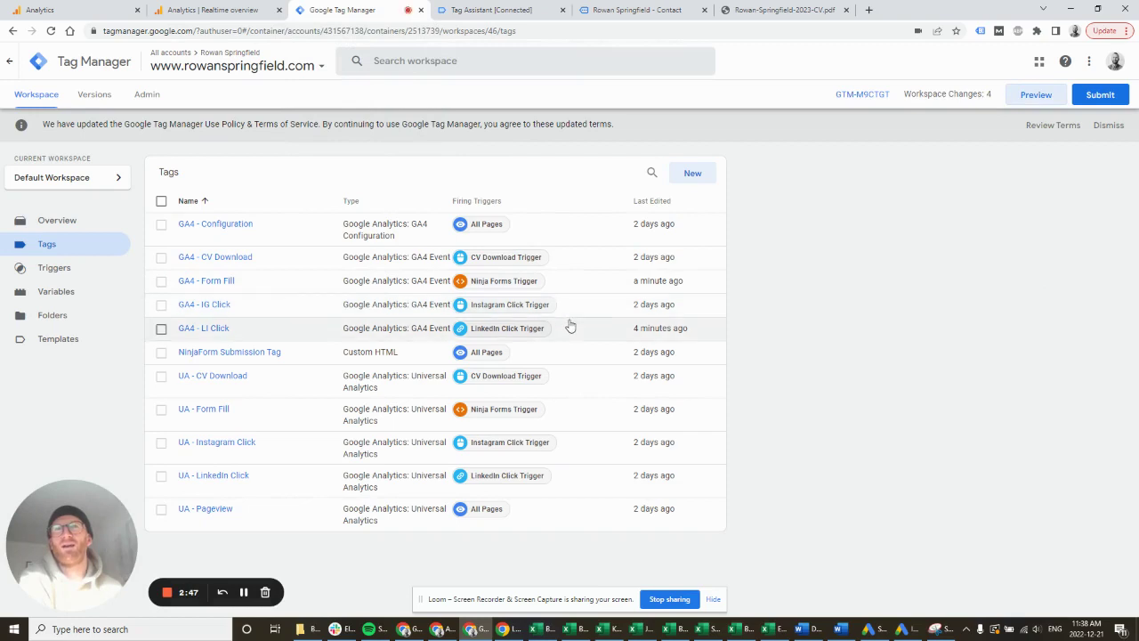
click(621, 13)
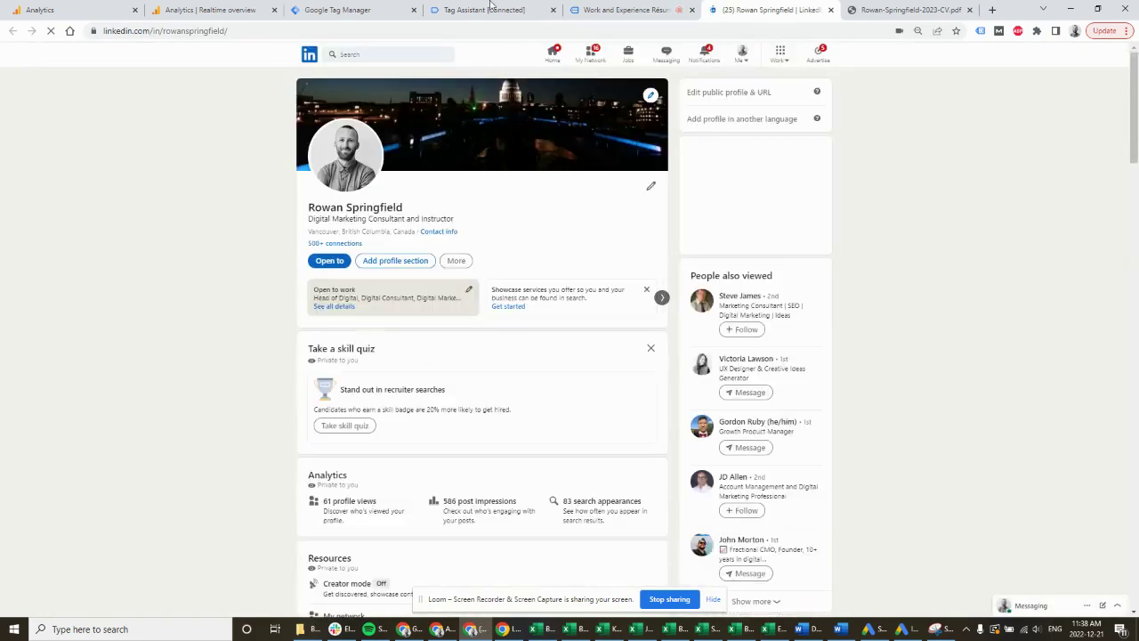
click(474, 10)
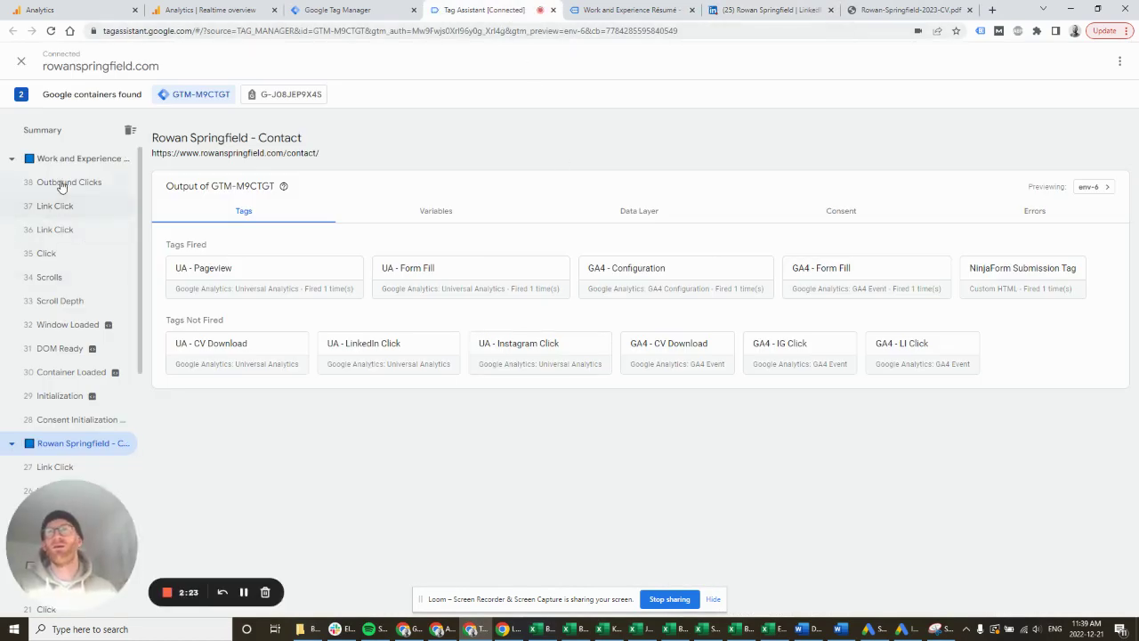
click(80, 159)
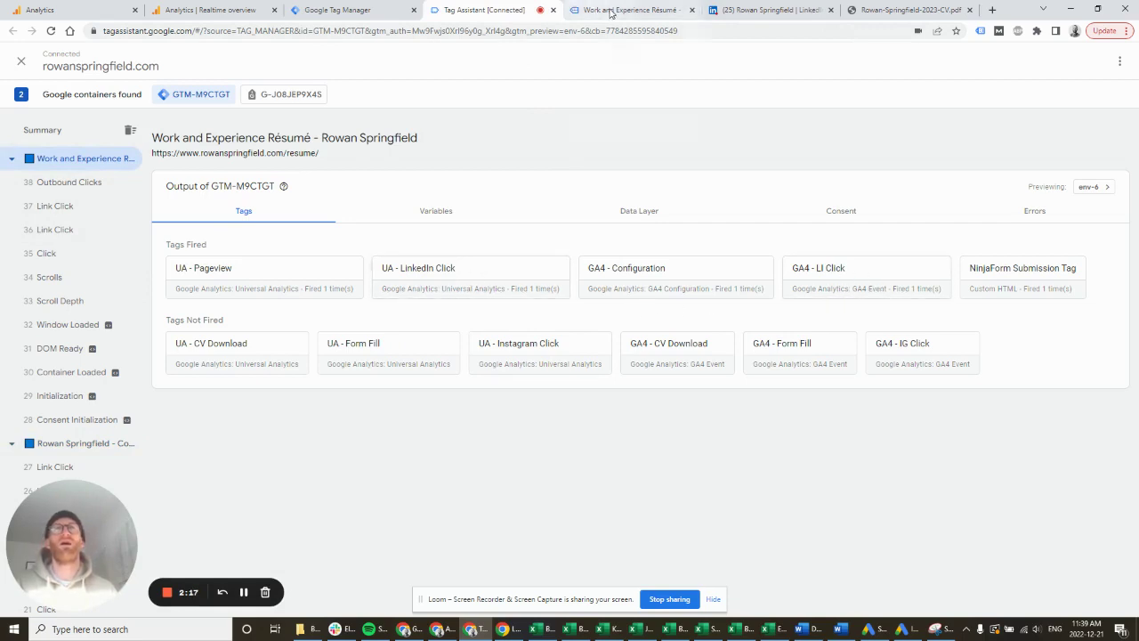
Close the CV and LinkedIn browser tabs and return to the website's Résumé page.
click(886, 7)
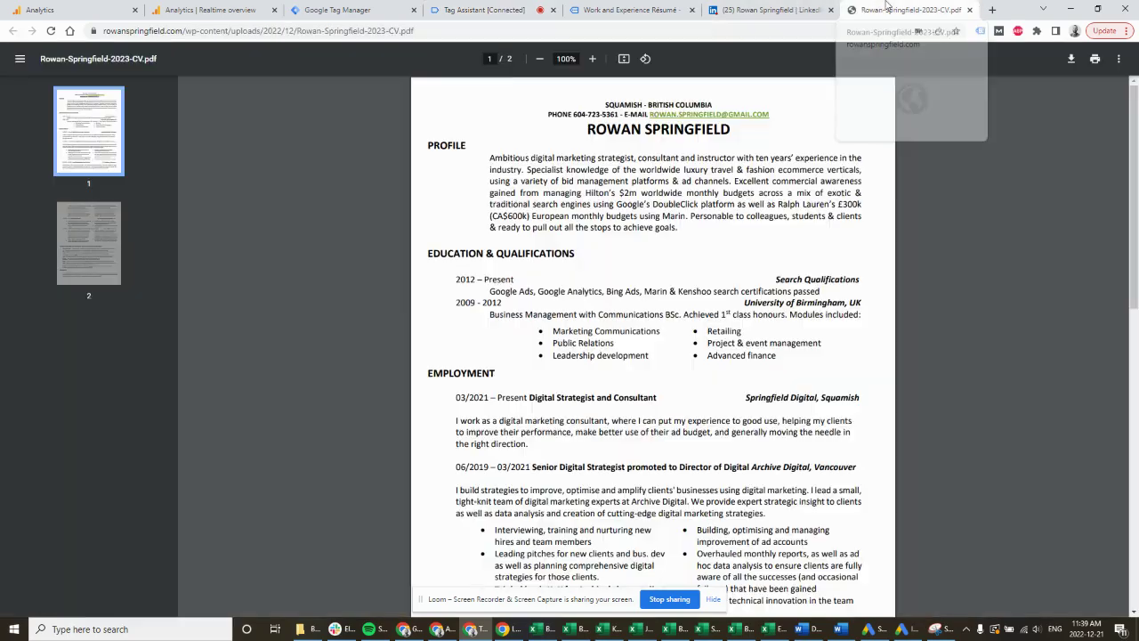
click(827, 11)
click(827, 11)
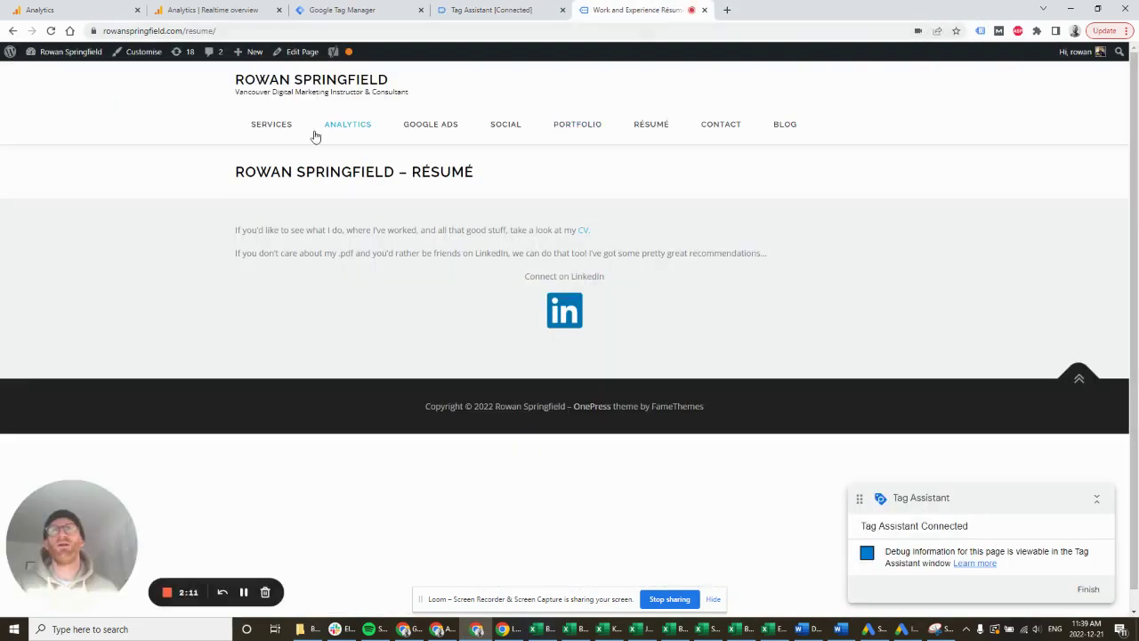
Browse the Services, Portfolio and Social pages for an Instagram link and follow it from the Social Media Management page.
click(264, 132)
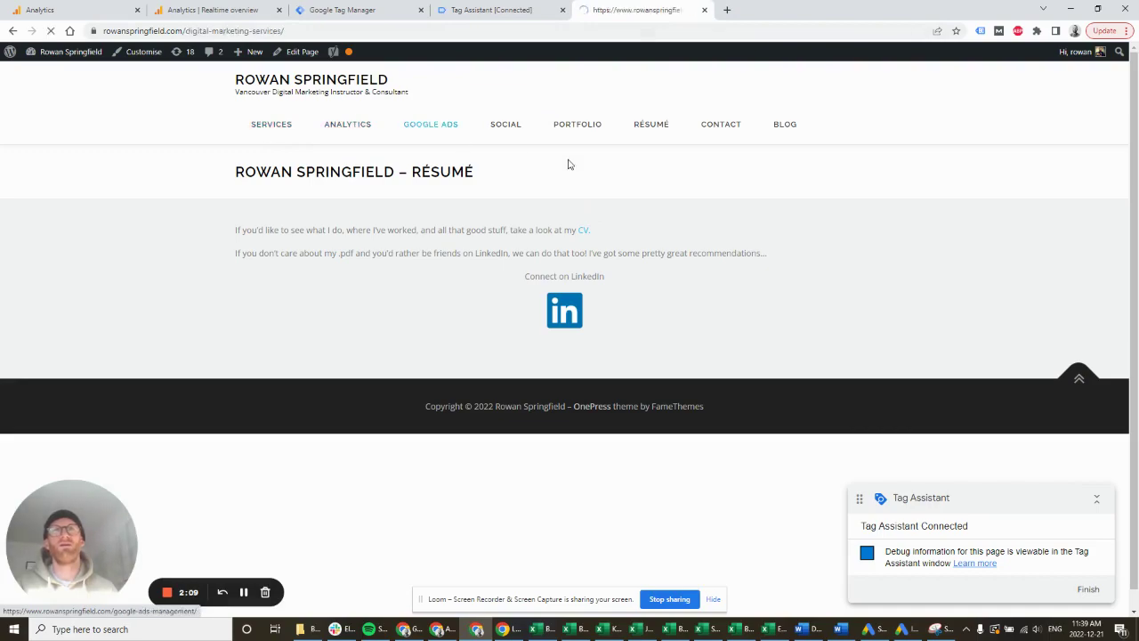
scroll(567, 164, down, 5)
scroll(567, 163, up, 4)
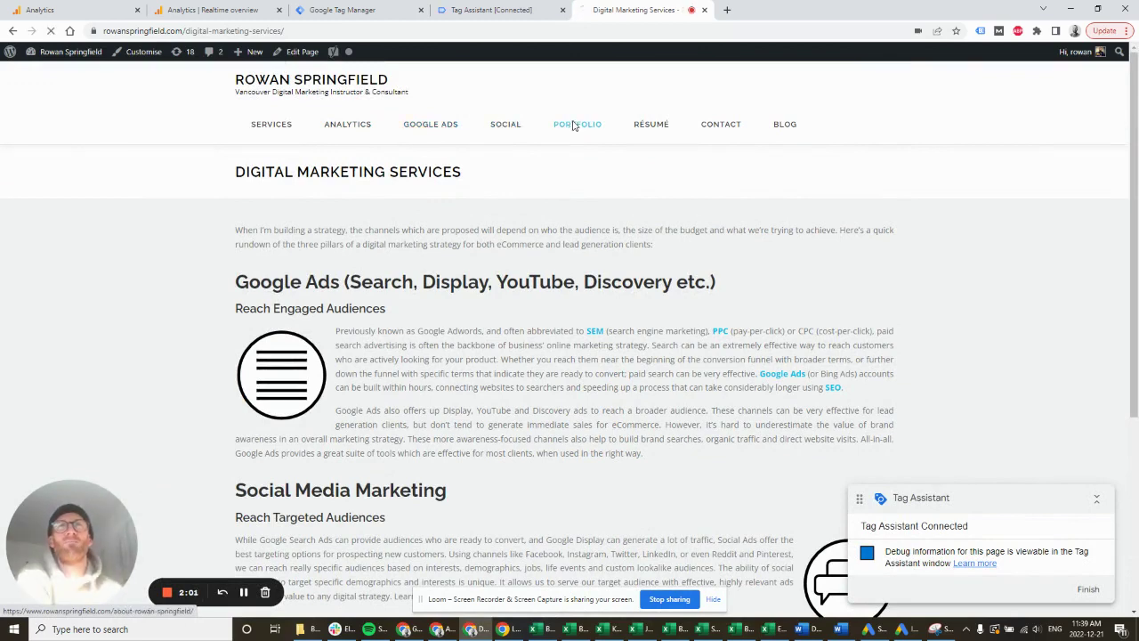
scroll(575, 193, down, 15)
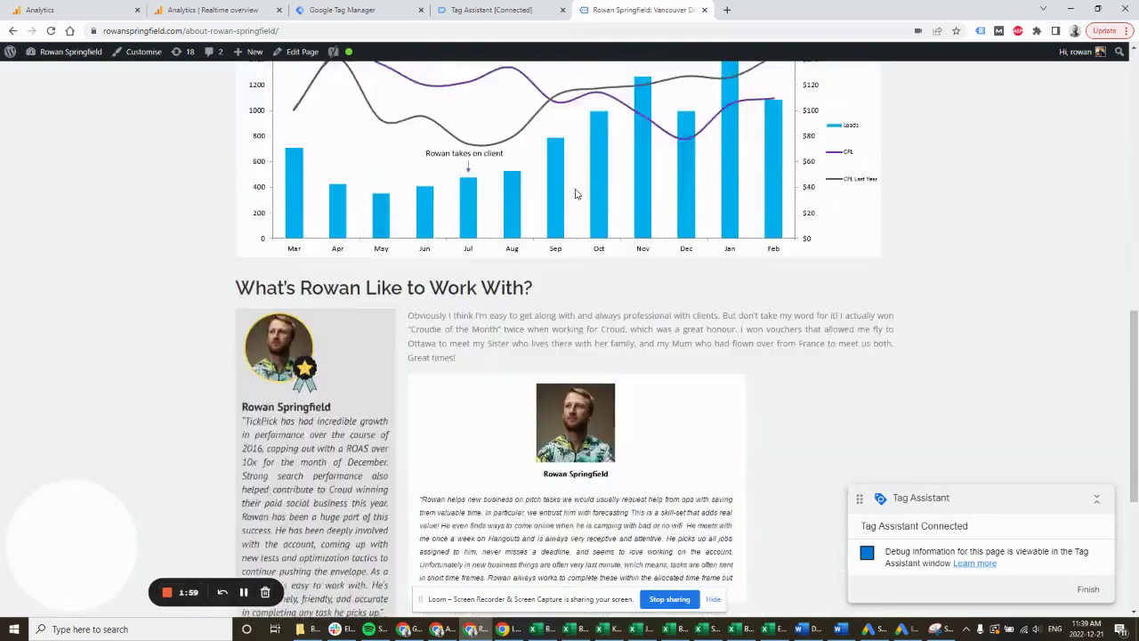
scroll(575, 194, up, 15)
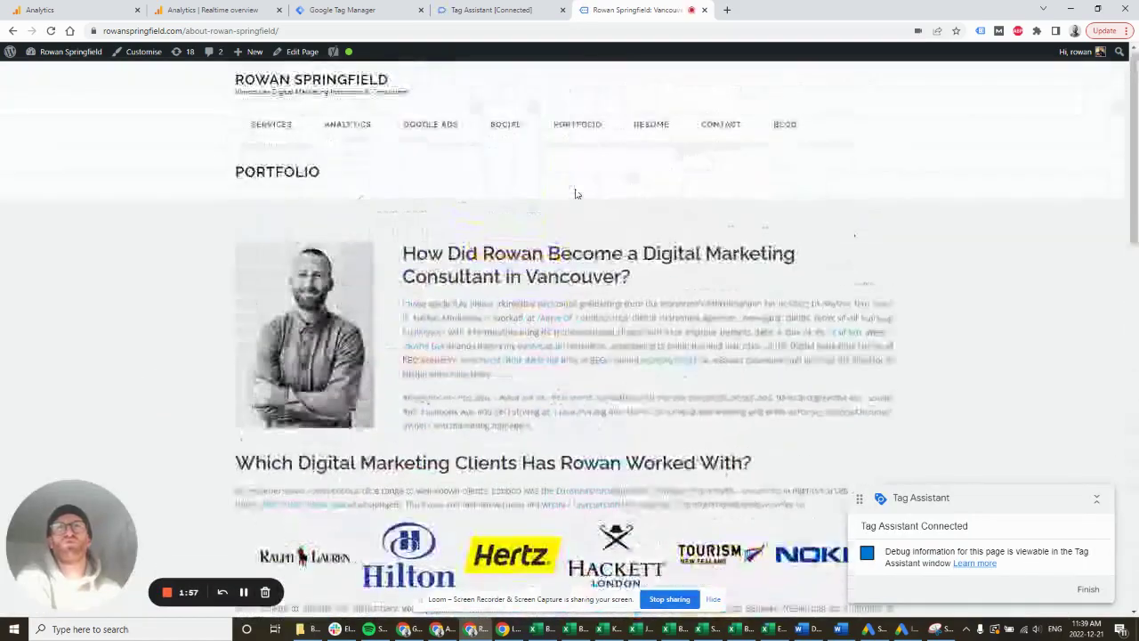
click(519, 130)
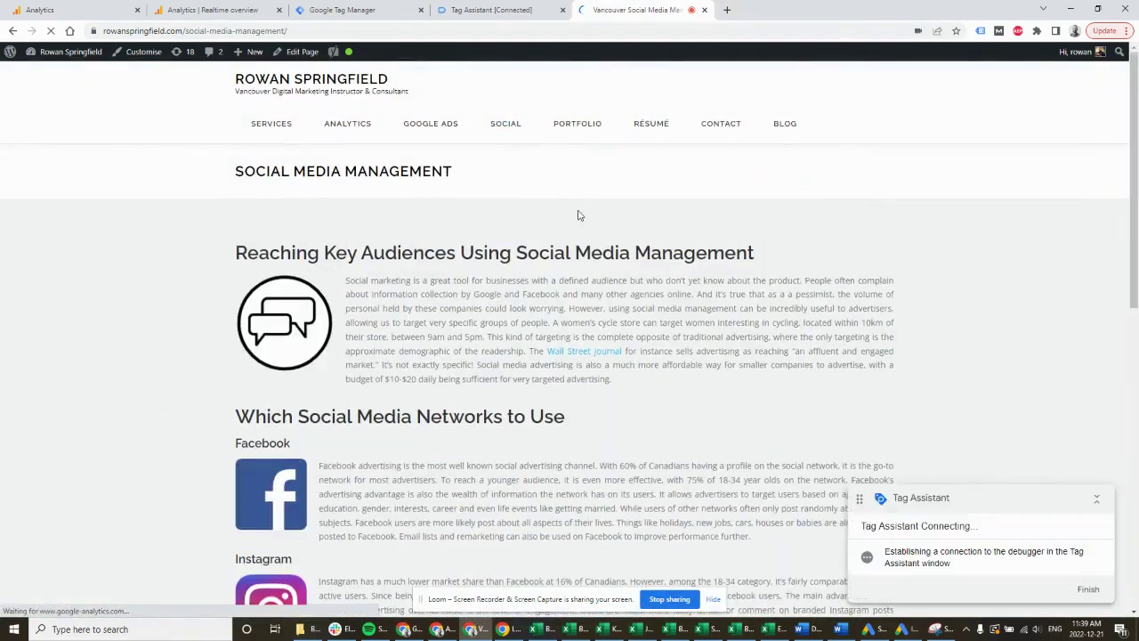
scroll(578, 215, down, 3)
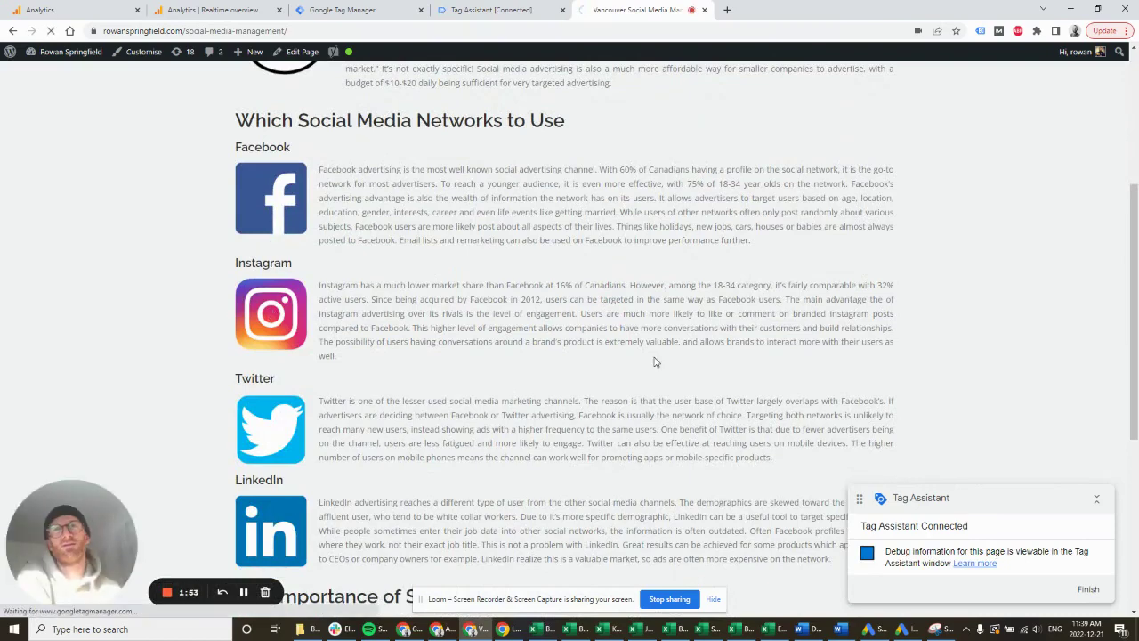
click(464, 354)
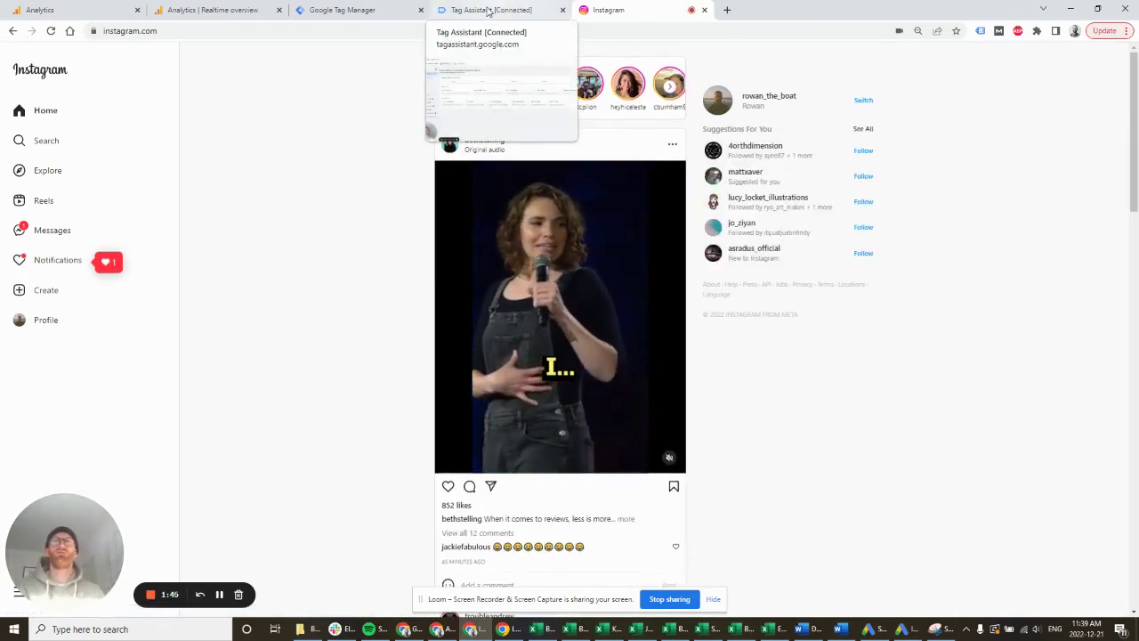
Check the Instagram click tags for the Social Media Management page in Tag Assistant and return to the Instagram page.
click(488, 11)
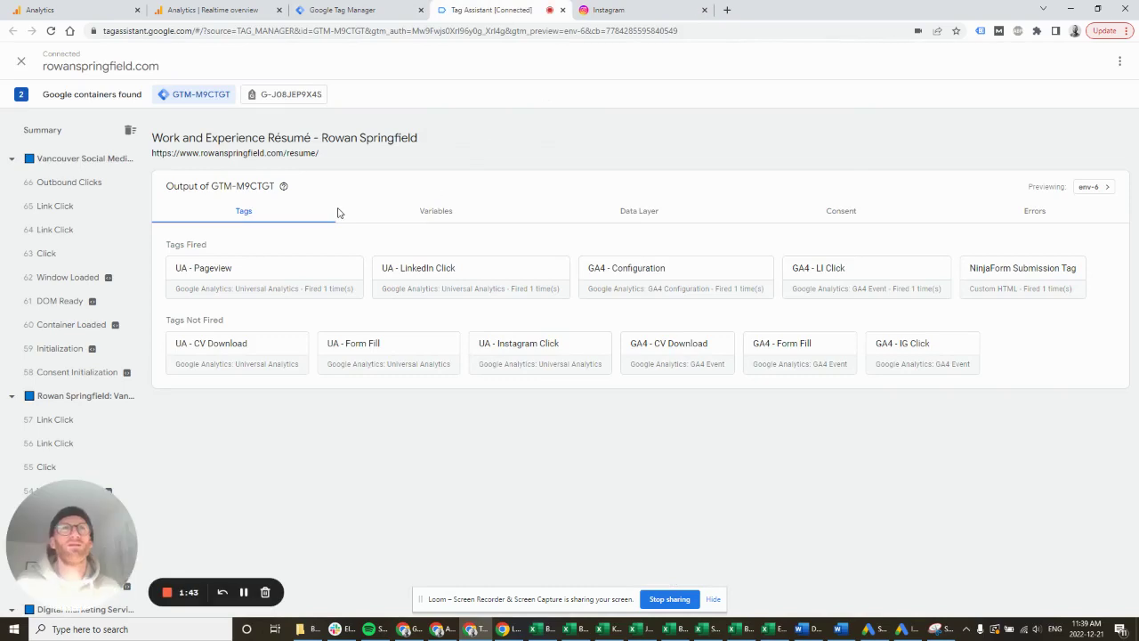
click(86, 189)
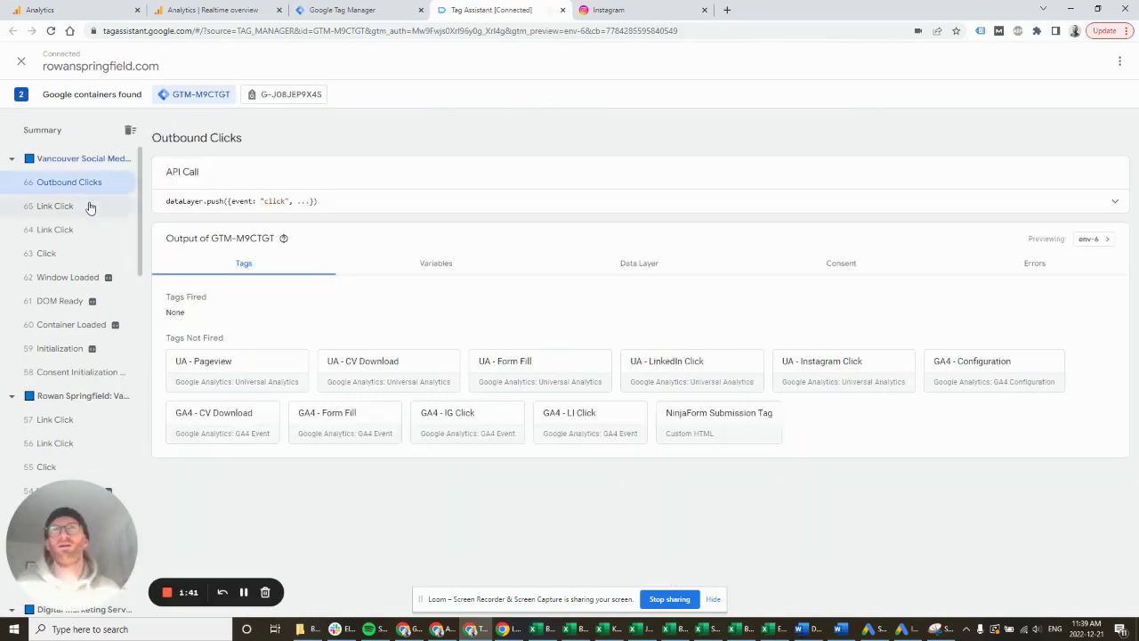
click(89, 207)
click(80, 182)
click(86, 167)
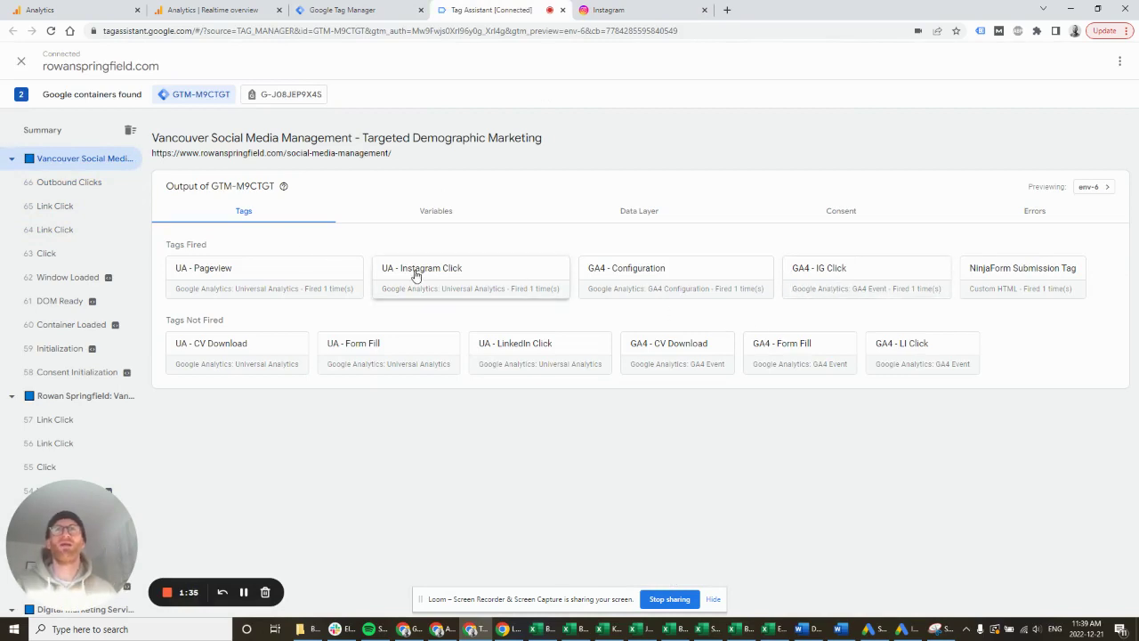
click(638, 11)
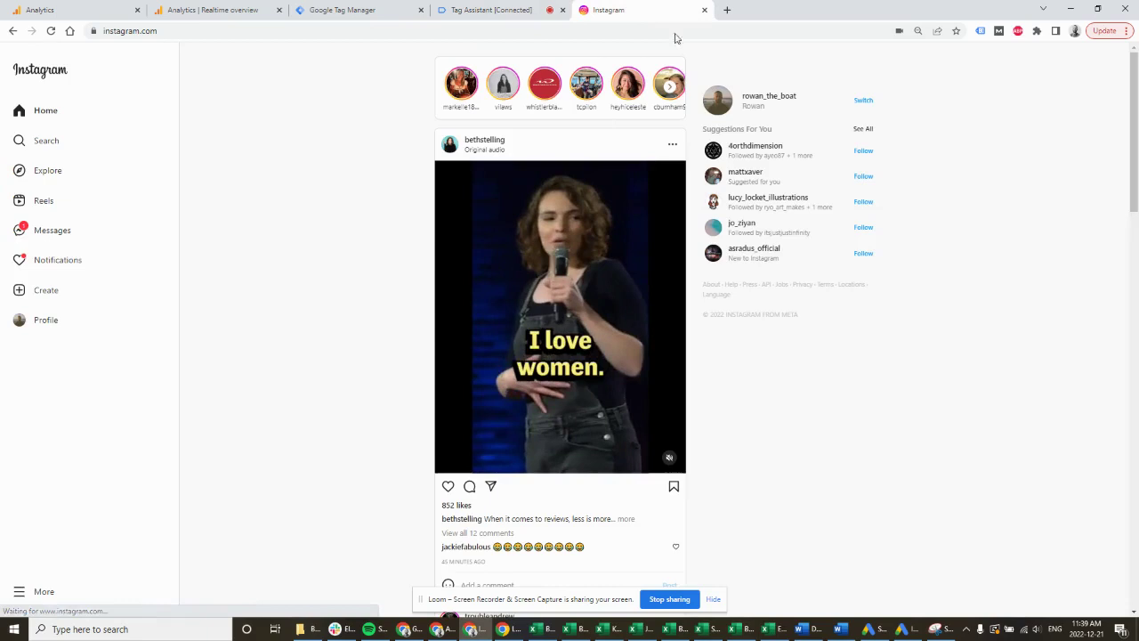
Close the Instagram browser tab and return to the container's tag list in Google Tag Manager.
key(ctrl+shift+Tab)
middle_click(605, 13)
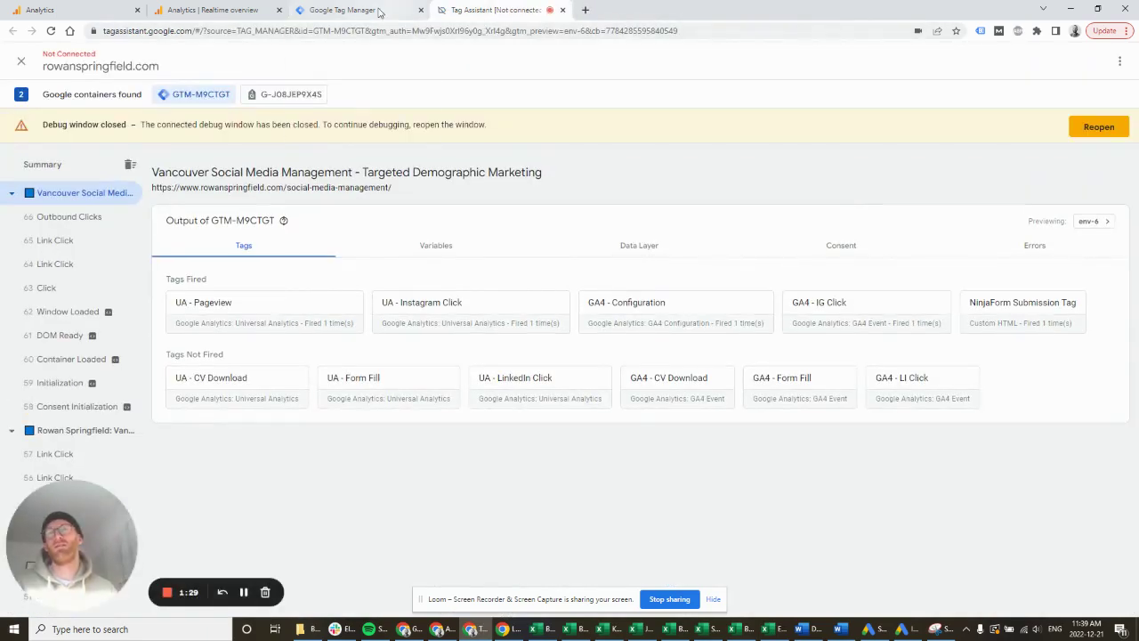
mouse_move(381, 11)
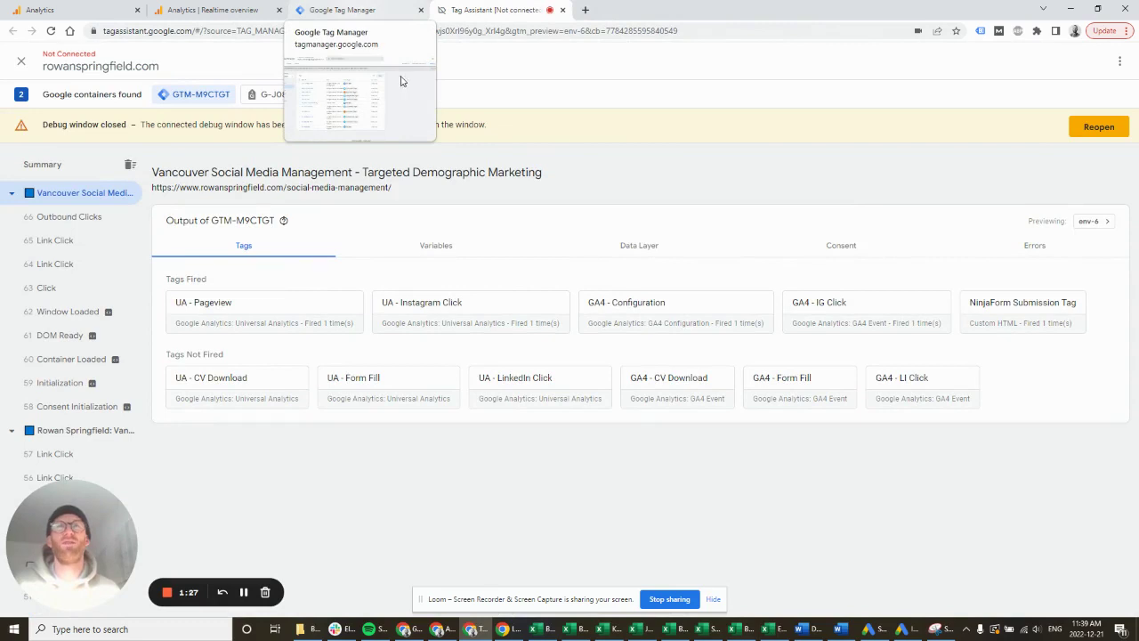
click(327, 10)
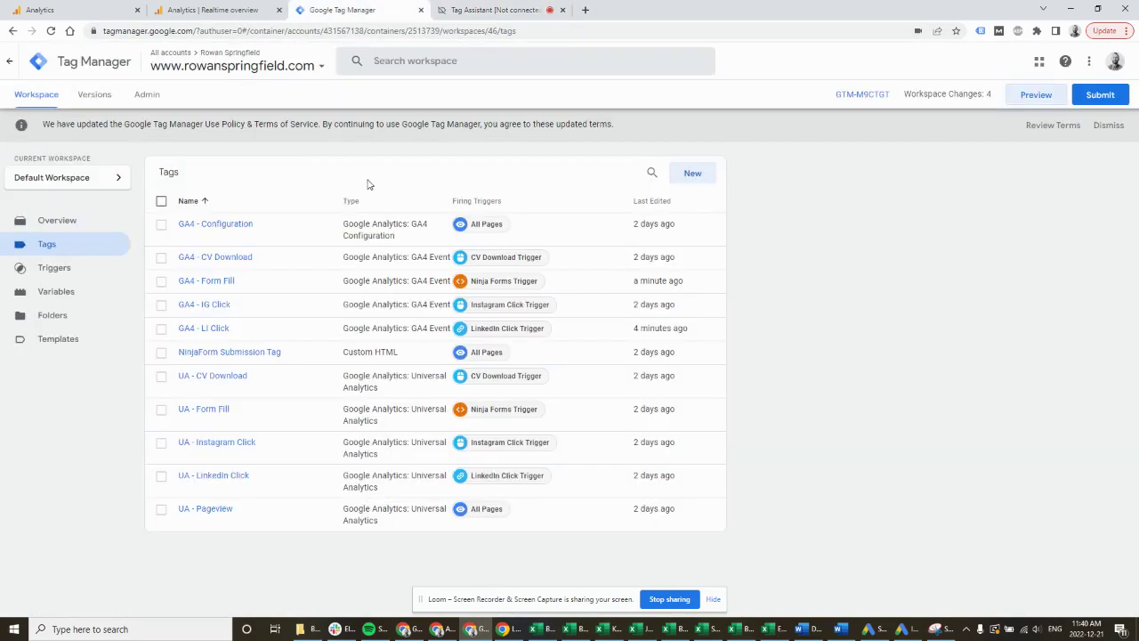
Pause the GA4 - IG Click and UA - Instagram Click tags, and clear their selection.
click(161, 306)
click(162, 447)
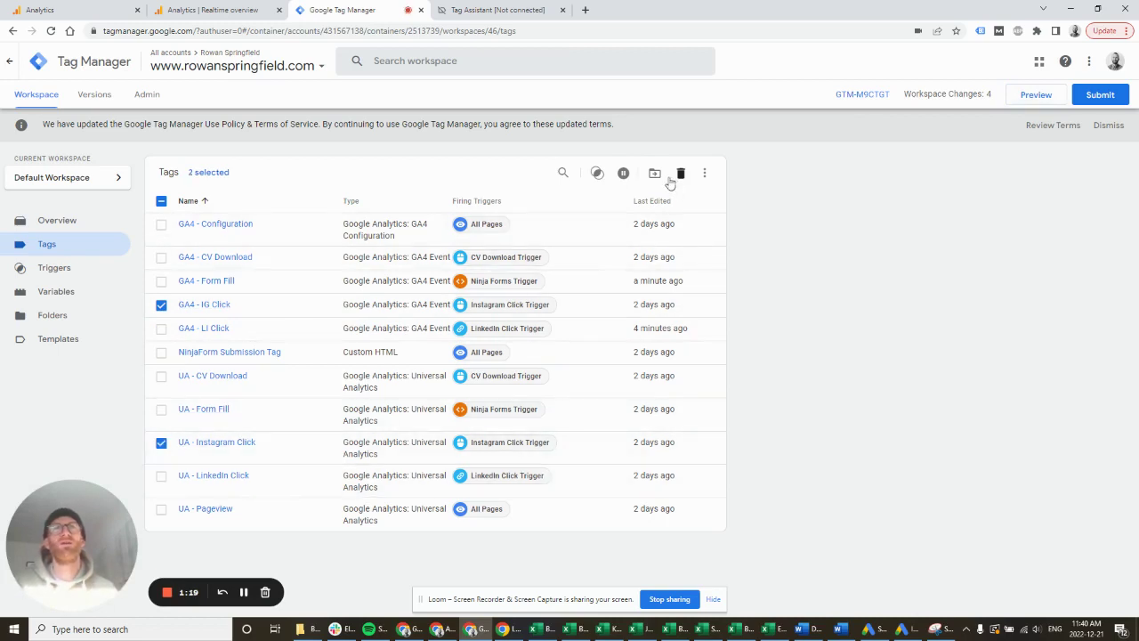
click(623, 174)
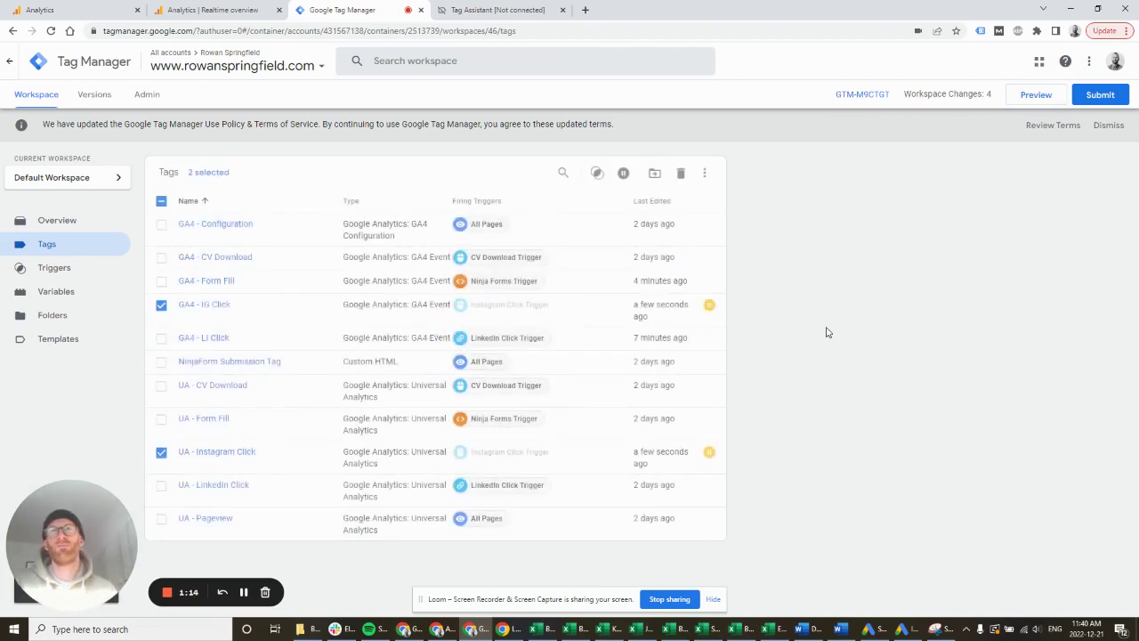
click(162, 306)
click(161, 452)
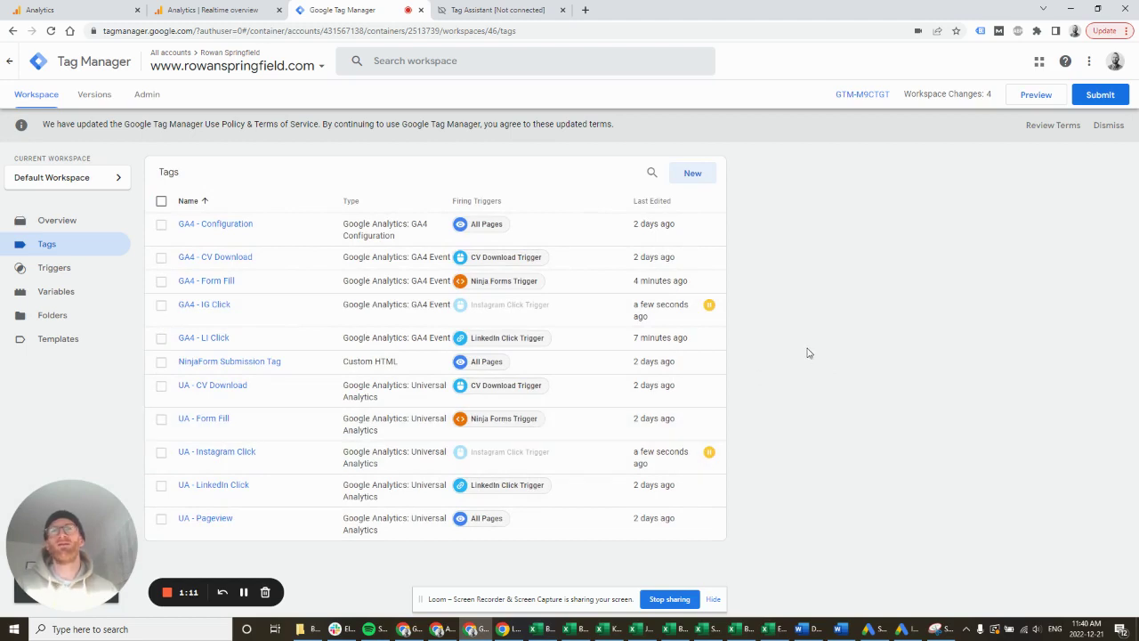
Examine the event counts by event name in the GA4 Realtime overview, including CV download, form fill, LinkedIn and Instagram click events.
click(210, 11)
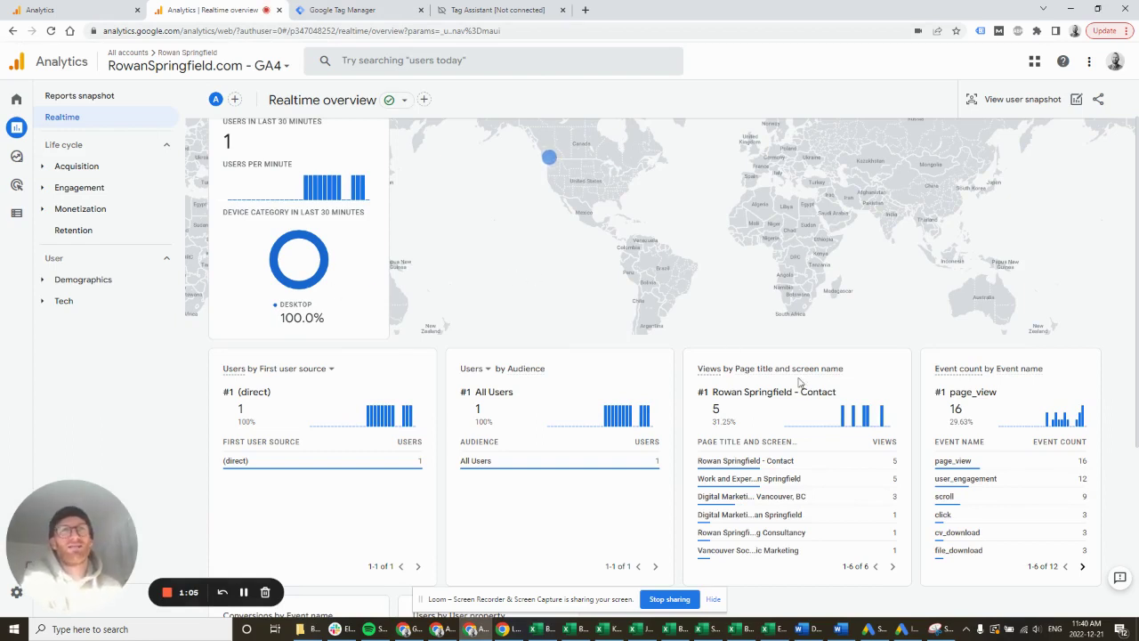
mouse_move(1079, 496)
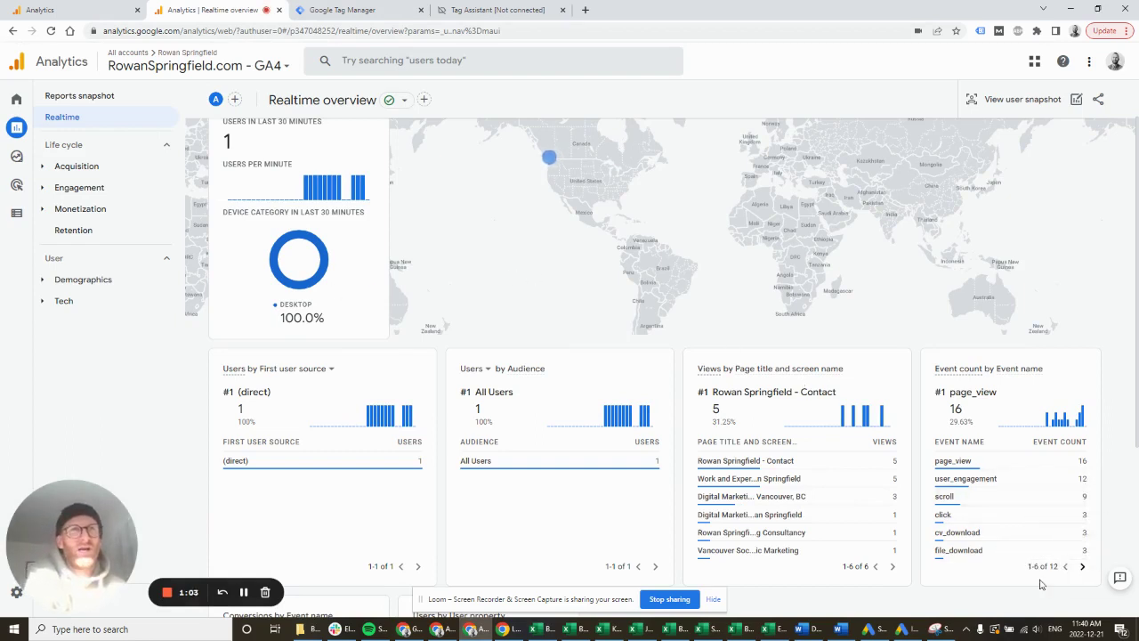
mouse_move(975, 540)
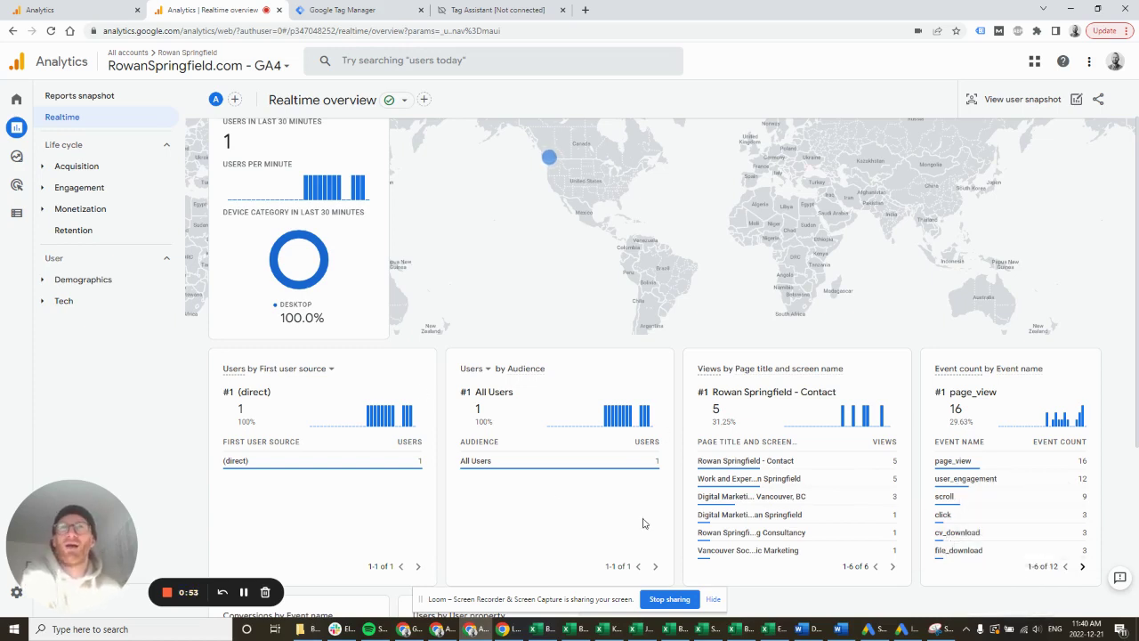
mouse_move(1024, 512)
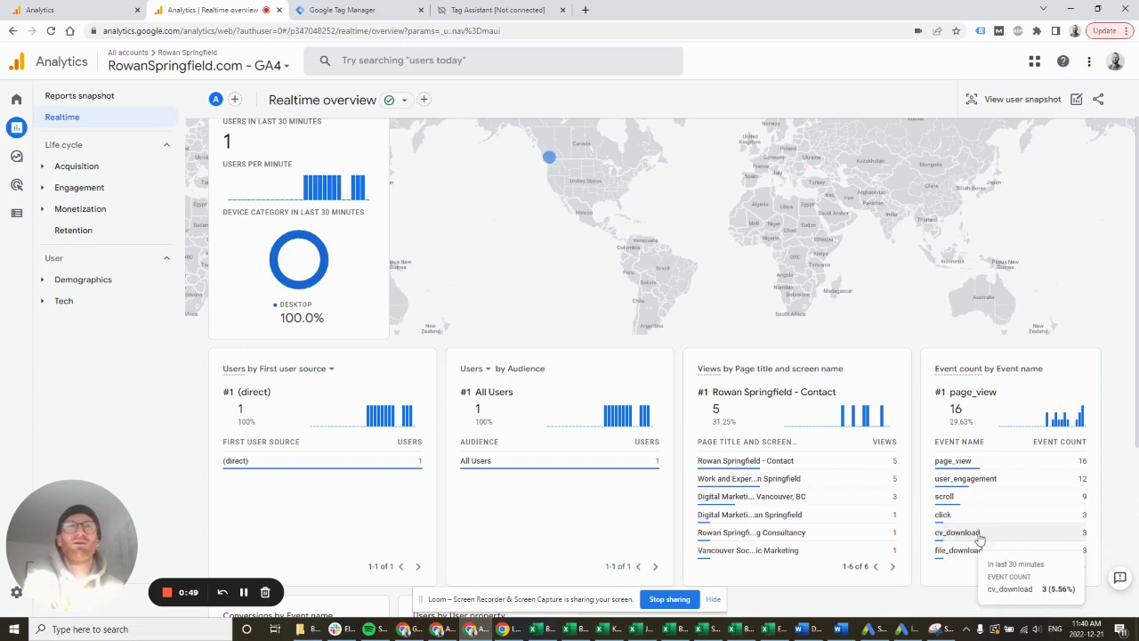
mouse_move(1021, 559)
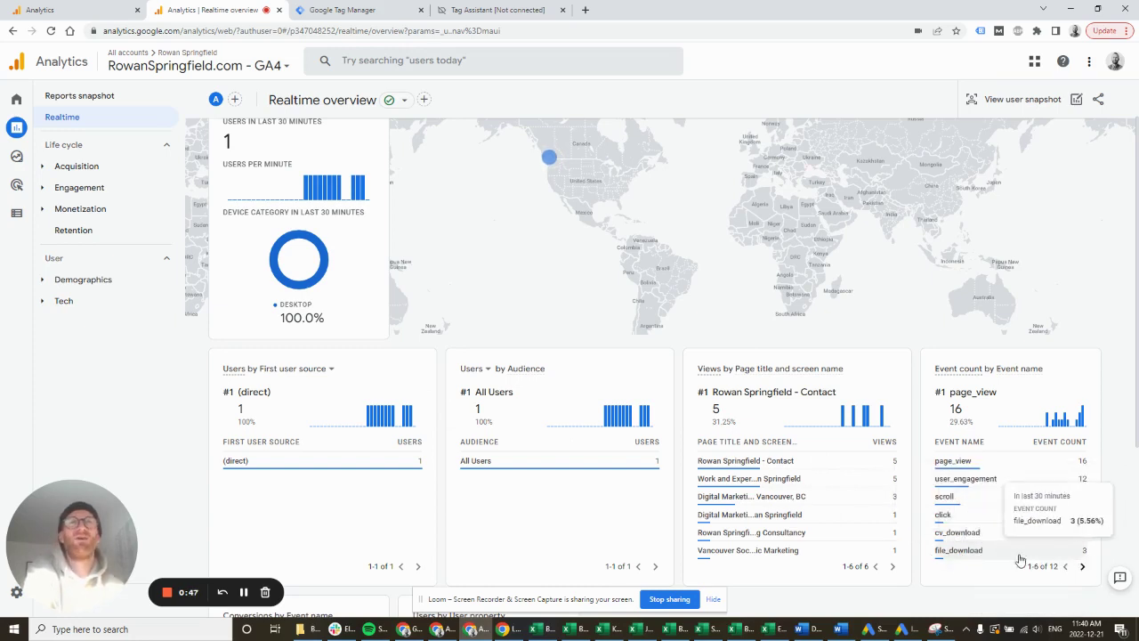
click(1083, 568)
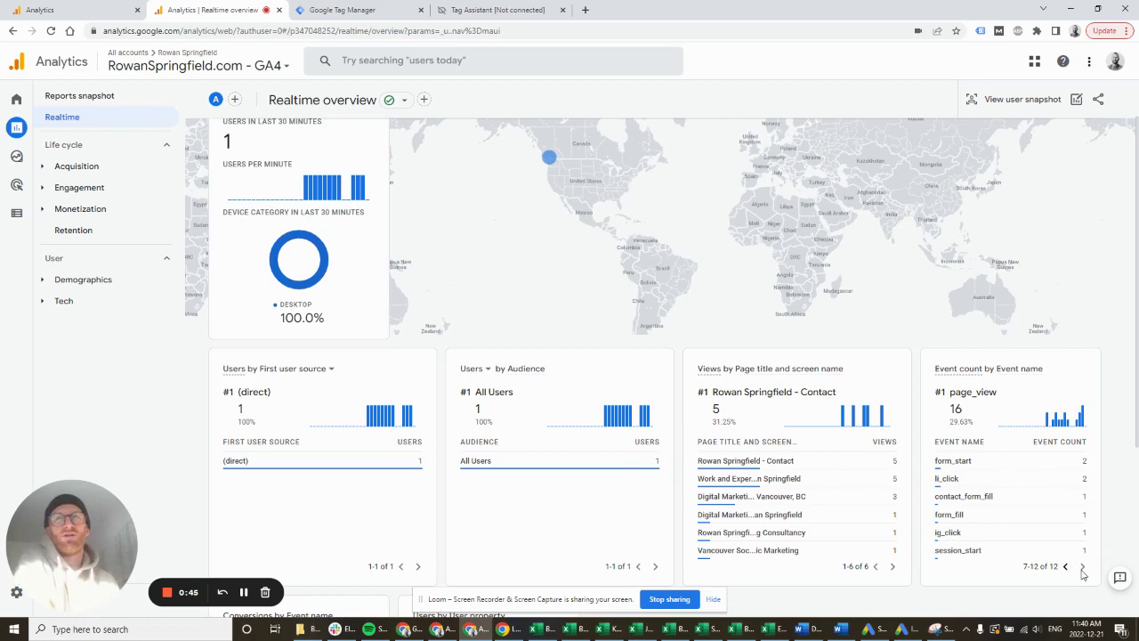
mouse_move(1037, 469)
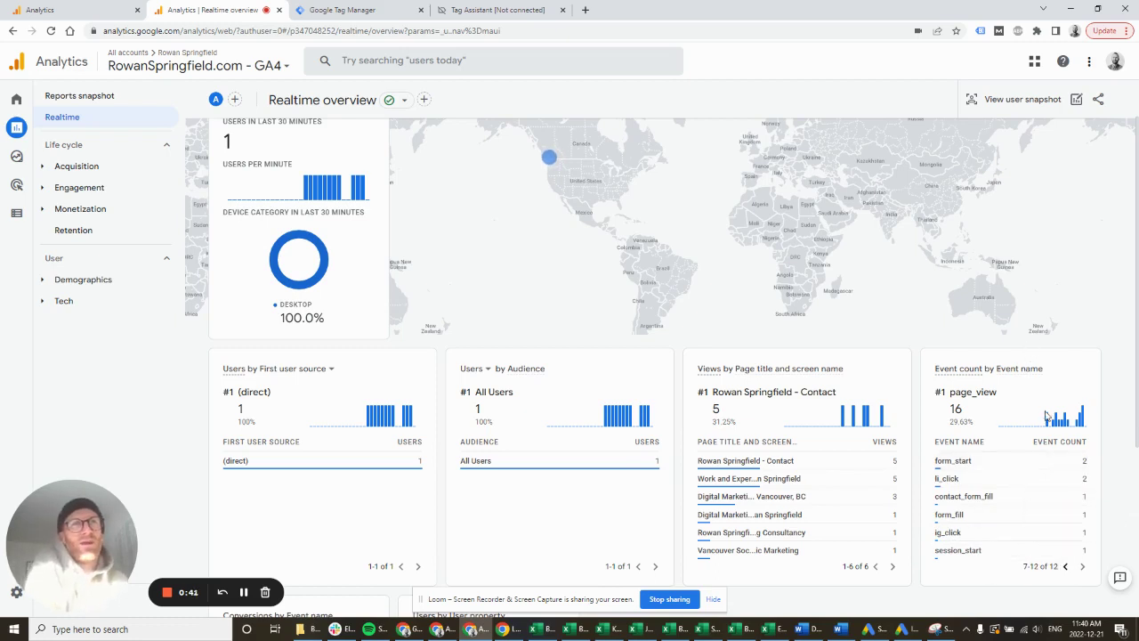
mouse_move(970, 484)
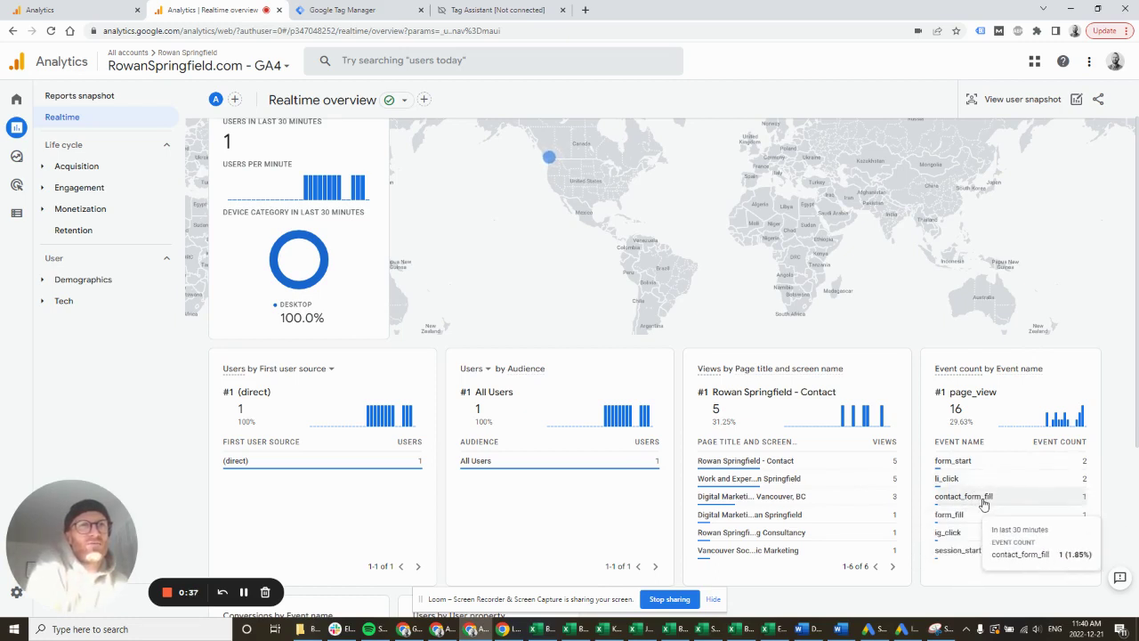
mouse_move(986, 538)
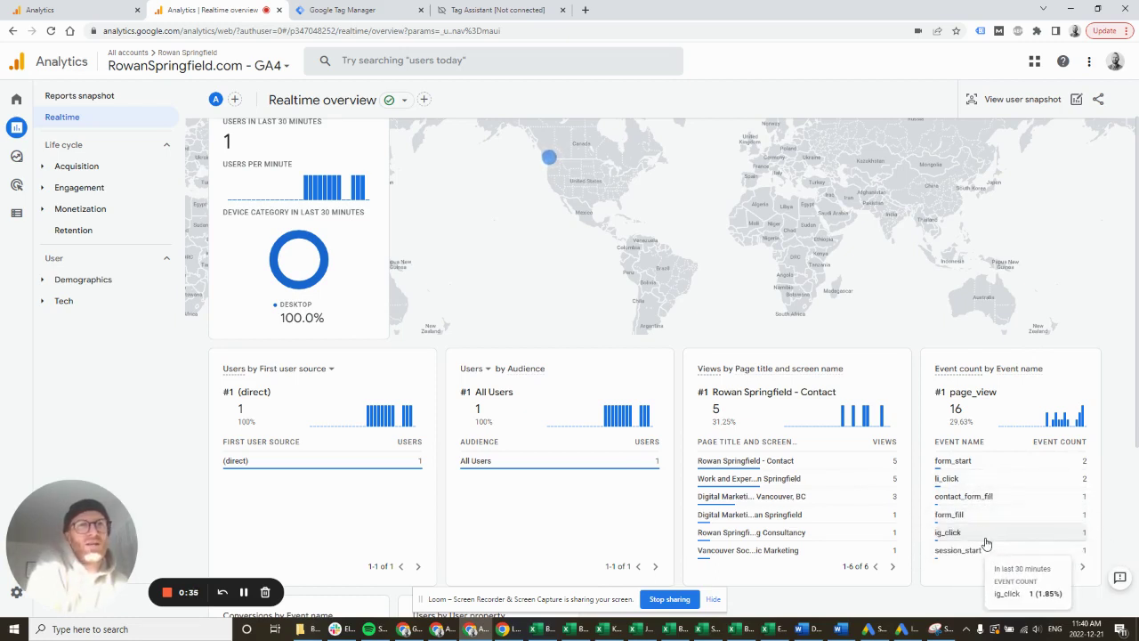